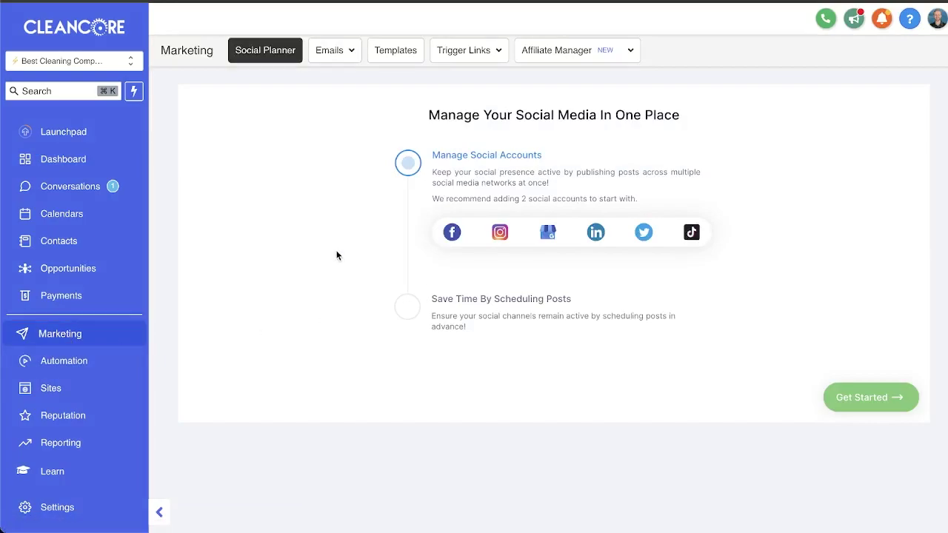
Step: Go to the marketing message templates and start a new email template
mouse_move(339, 58)
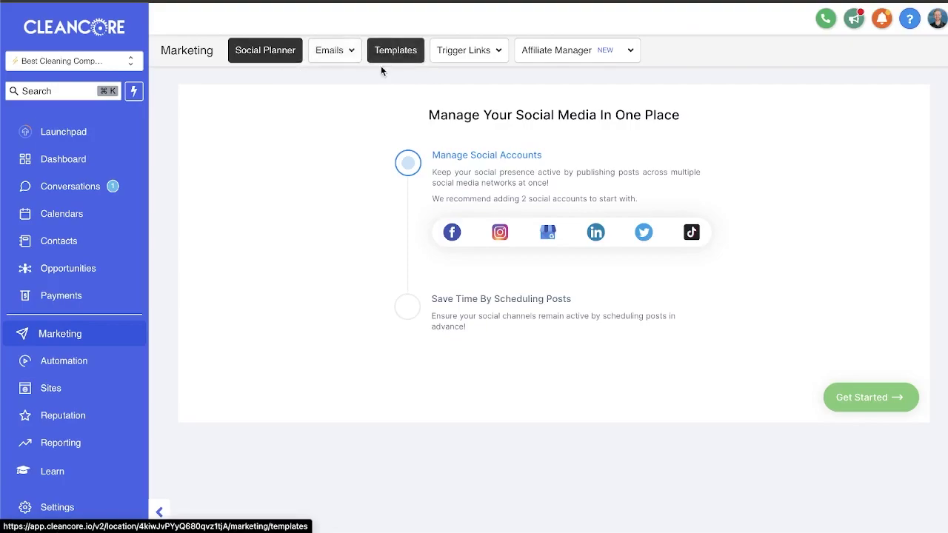
click(401, 58)
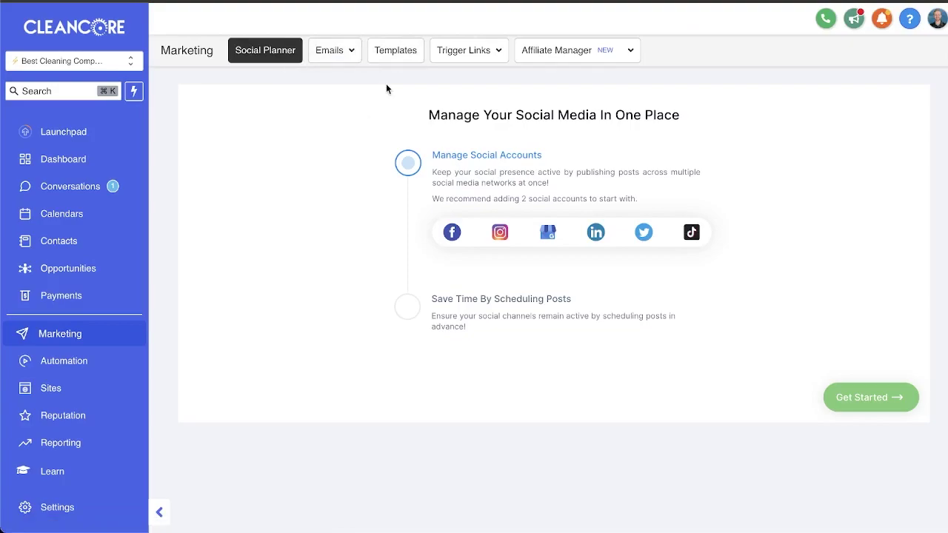
click(397, 54)
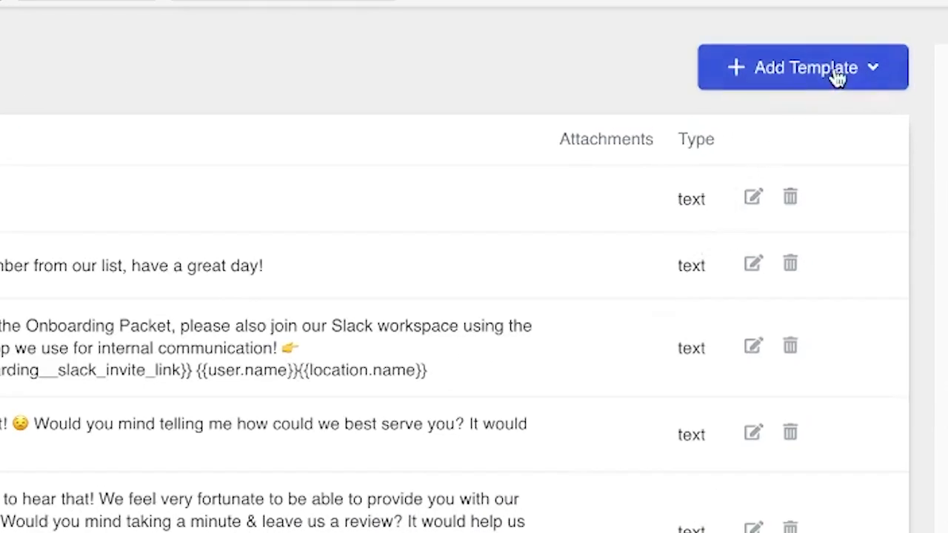
click(885, 105)
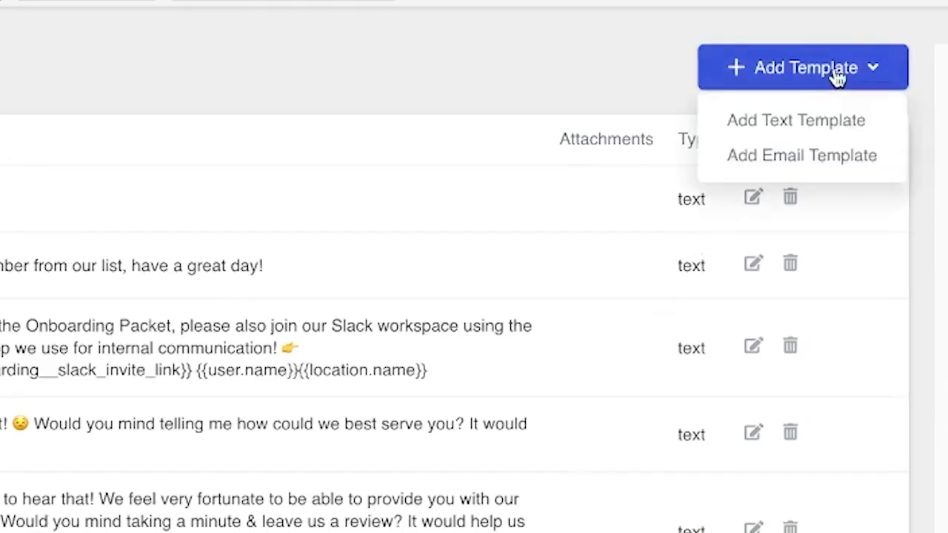
click(803, 158)
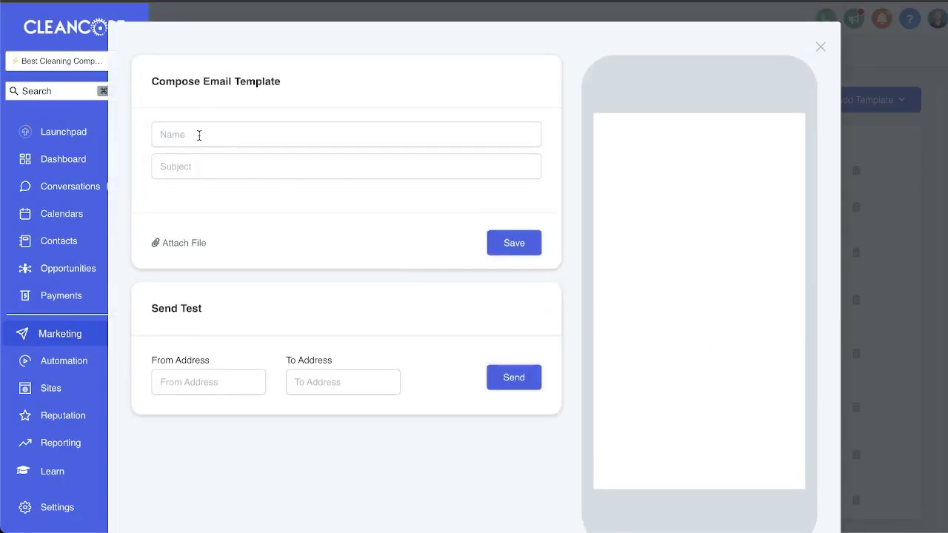
Step: Examine the email template composer's name, subject, body, attachment and test-send sections
click(199, 135)
click(198, 166)
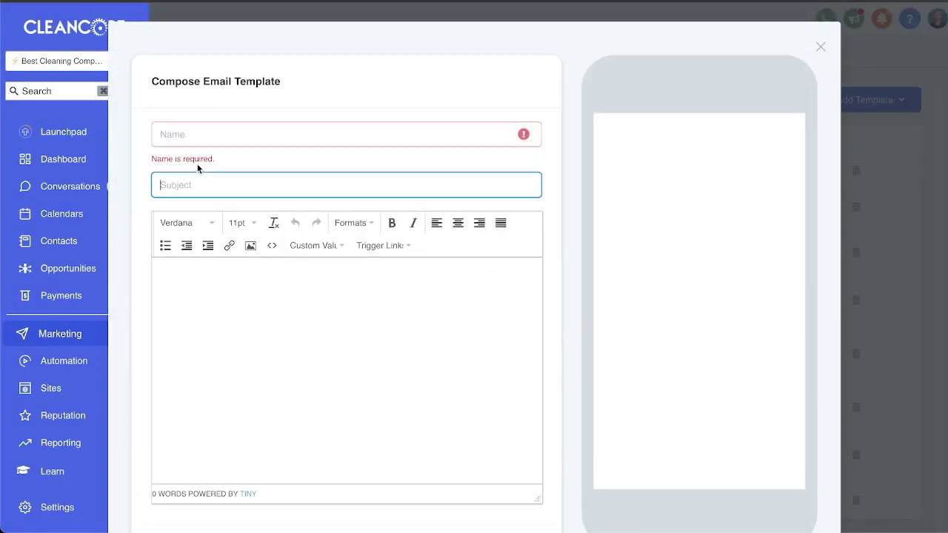
click(186, 298)
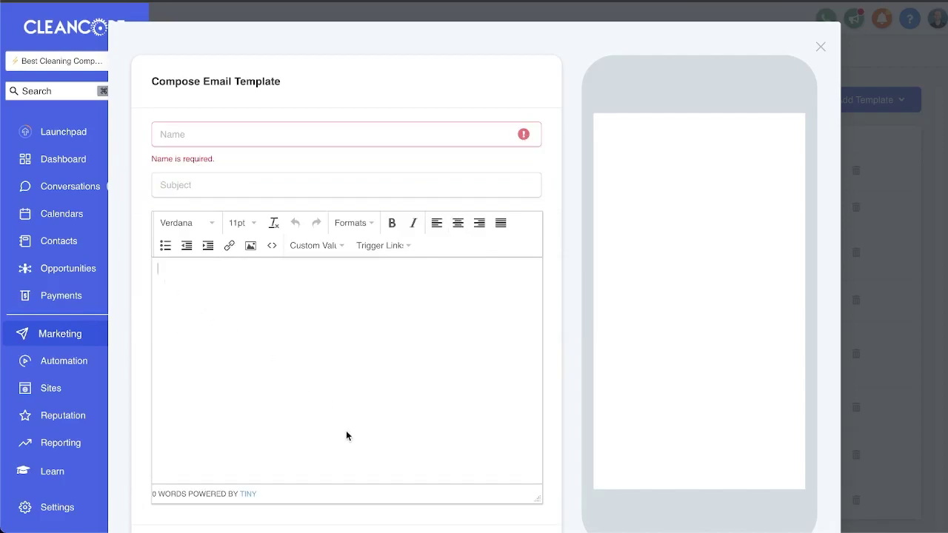
click(172, 133)
click(189, 184)
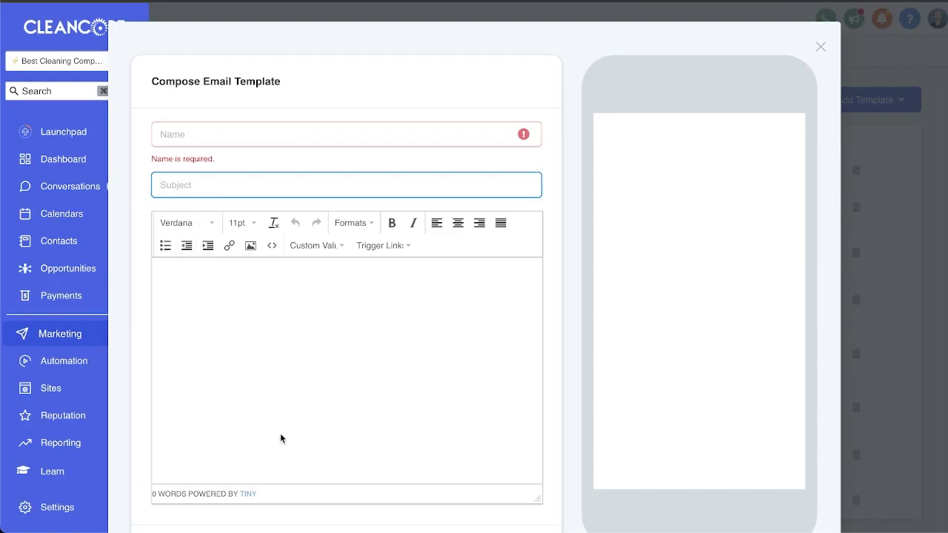
scroll(280, 434, down, 3)
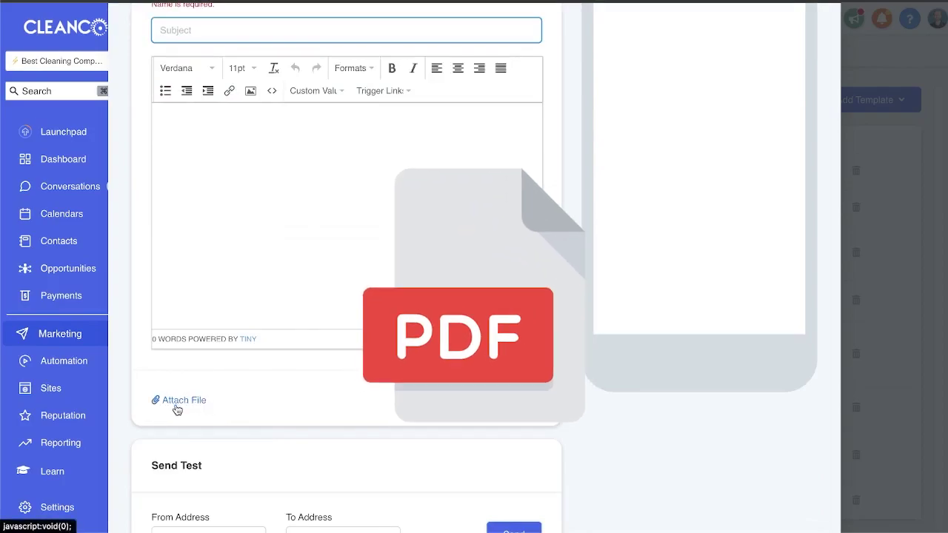
scroll(235, 396, down, 2)
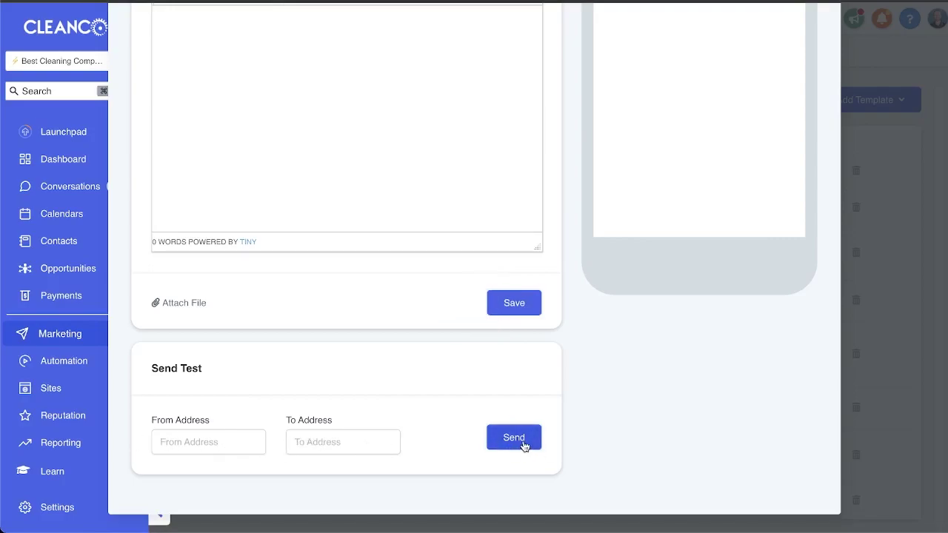
scroll(449, 426, up, 5)
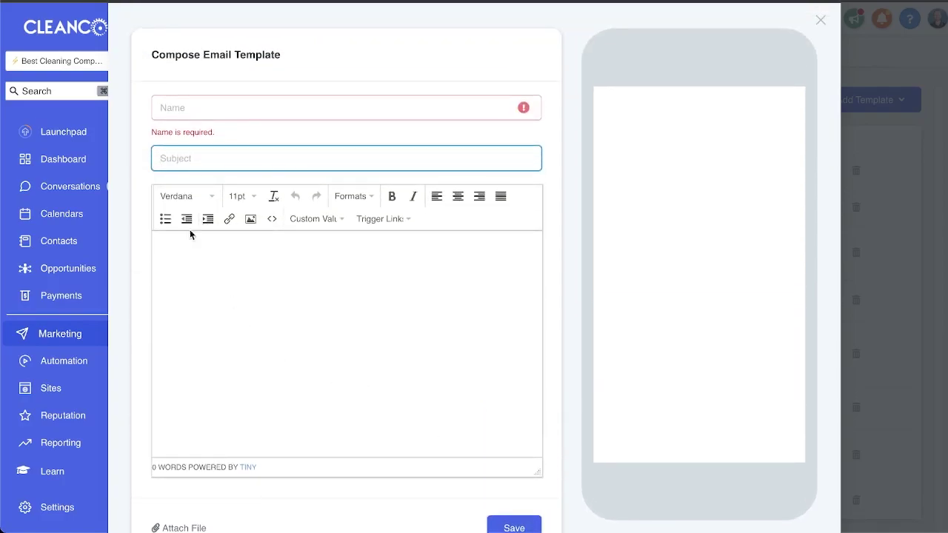
Step: Name the email template "Test" and give it the subject "Test Subject"
click(195, 115)
text(Test)
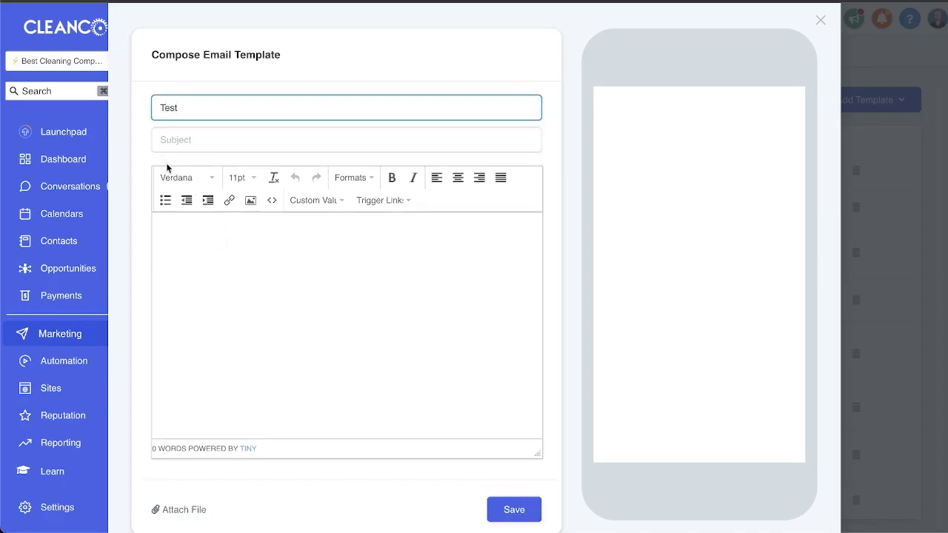
click(178, 141)
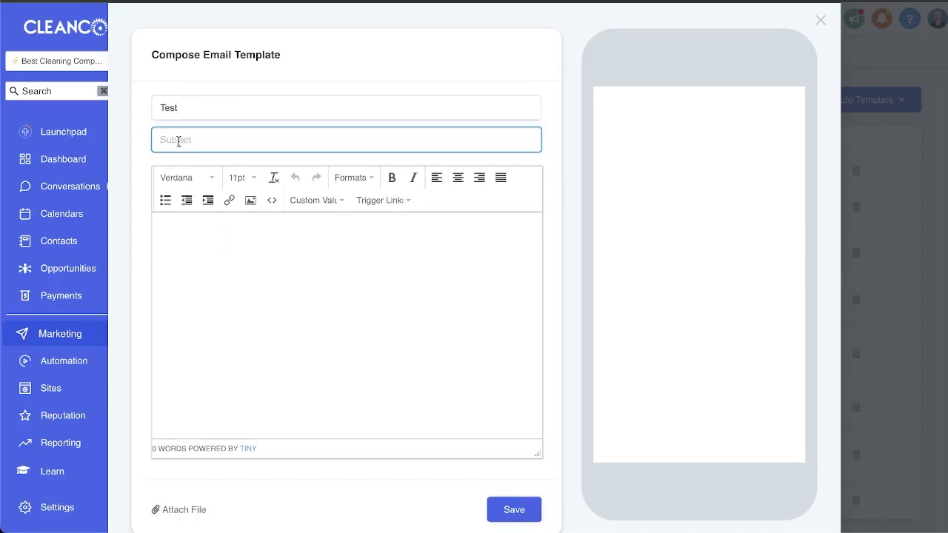
text(Test Subject)
Step: Begin the email body with the greeting "Hey", the contact's First Name custom value and a comma
click(180, 251)
text(Hey)
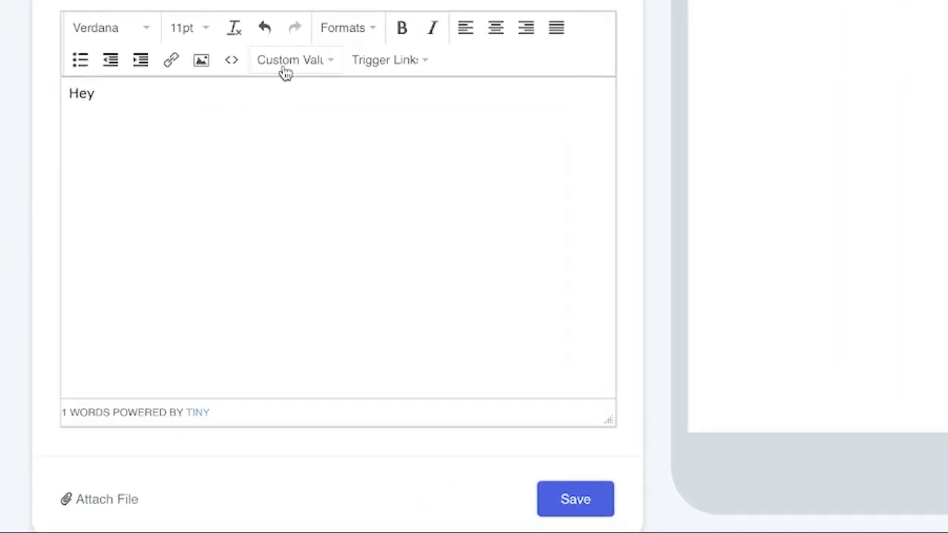
click(286, 69)
mouse_move(299, 97)
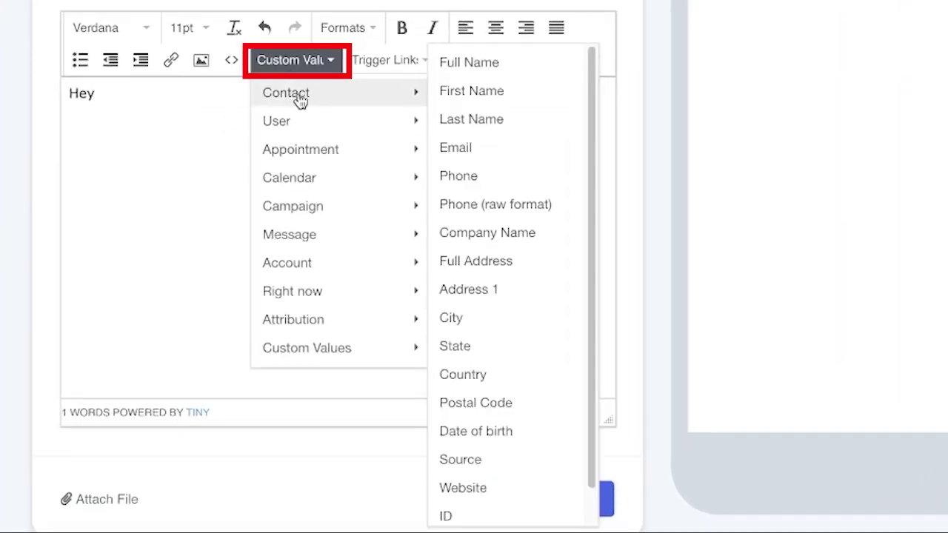
click(455, 92)
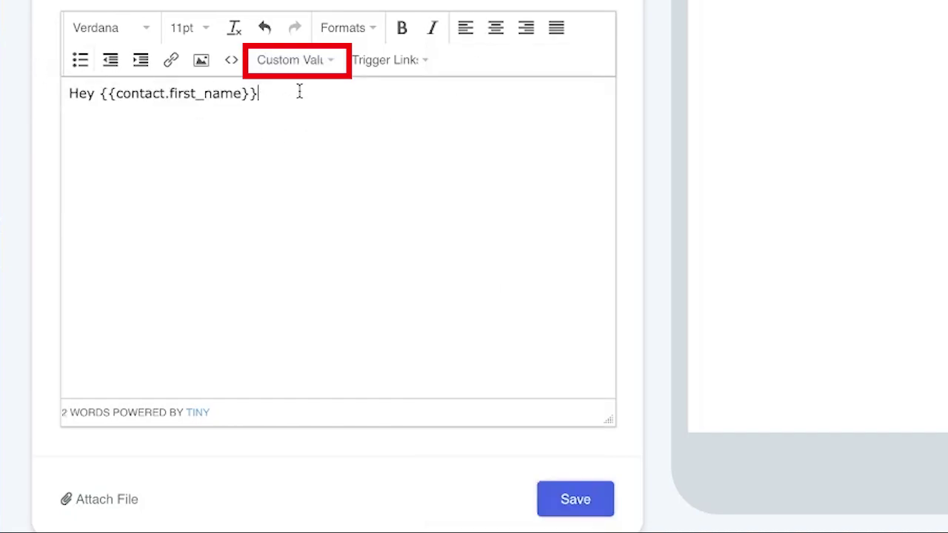
text(,)
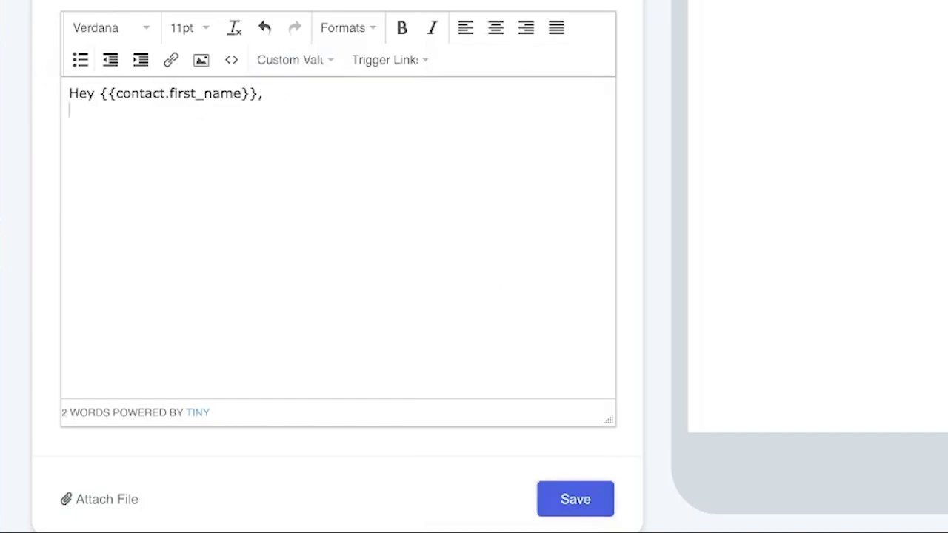
Step: Add the line "This is a test email!" below the greeting in the email body
key(Return)
text(This is a text)
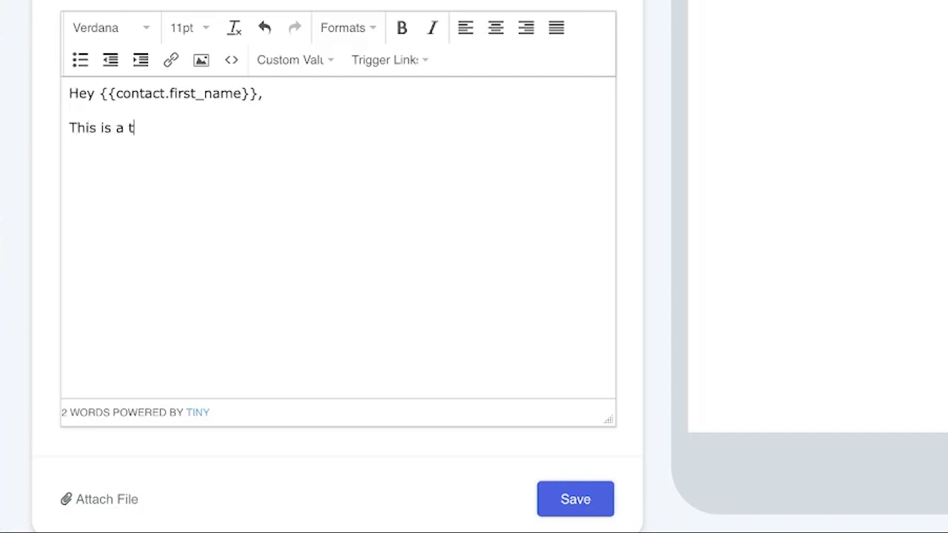
key(BackSpace)
key(BackSpace)
text(st email!)
Step: Sign off the email body with a dash and the user's name custom value, and close the composer without saving
key(Return)
key(Return)
key(Return)
text(-)
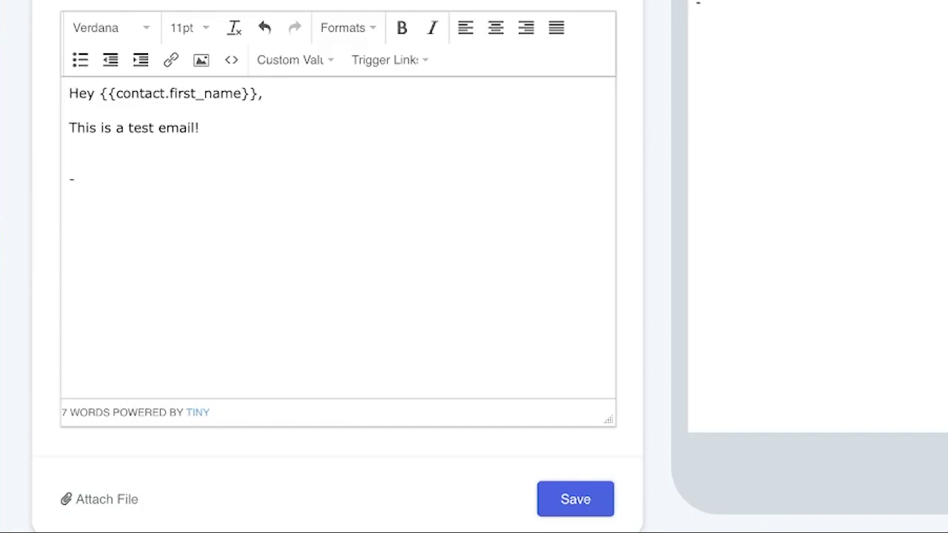
click(290, 60)
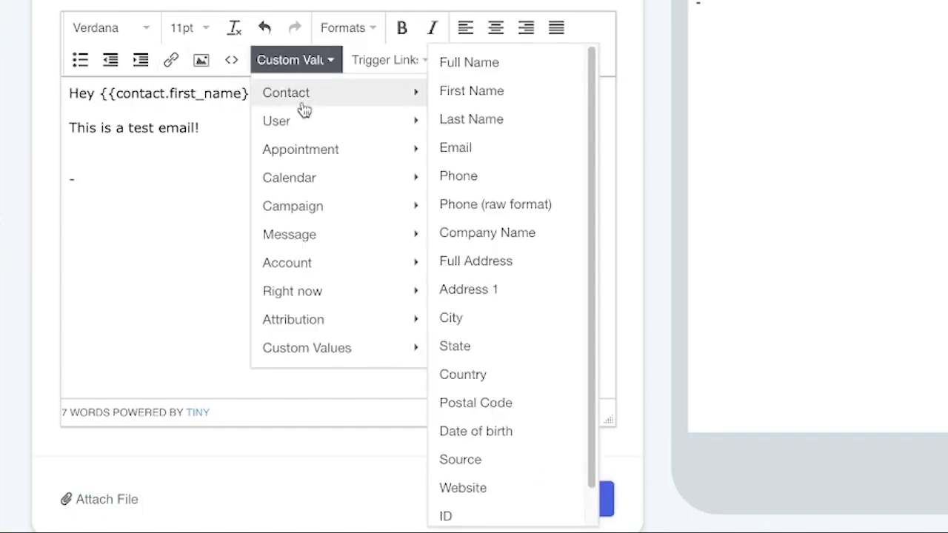
mouse_move(310, 121)
click(469, 133)
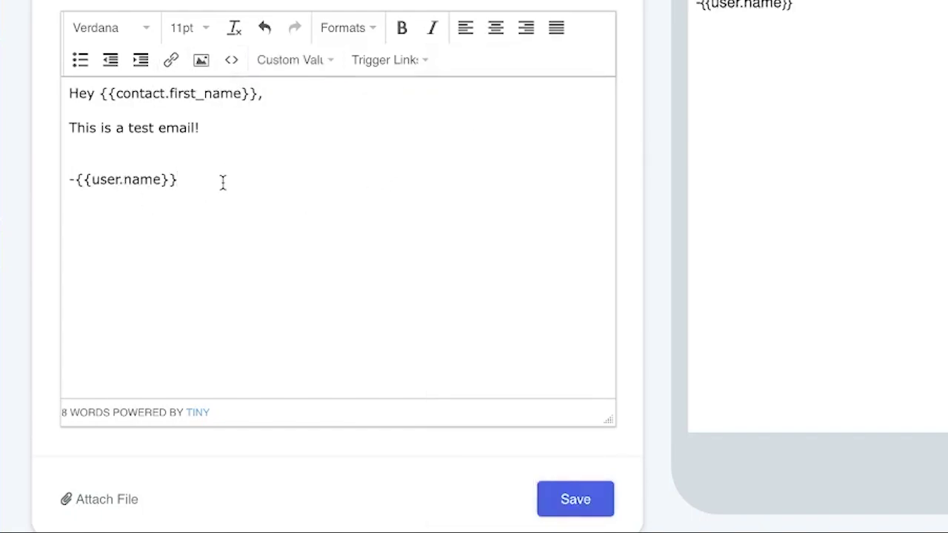
drag(221, 183, 40, 185)
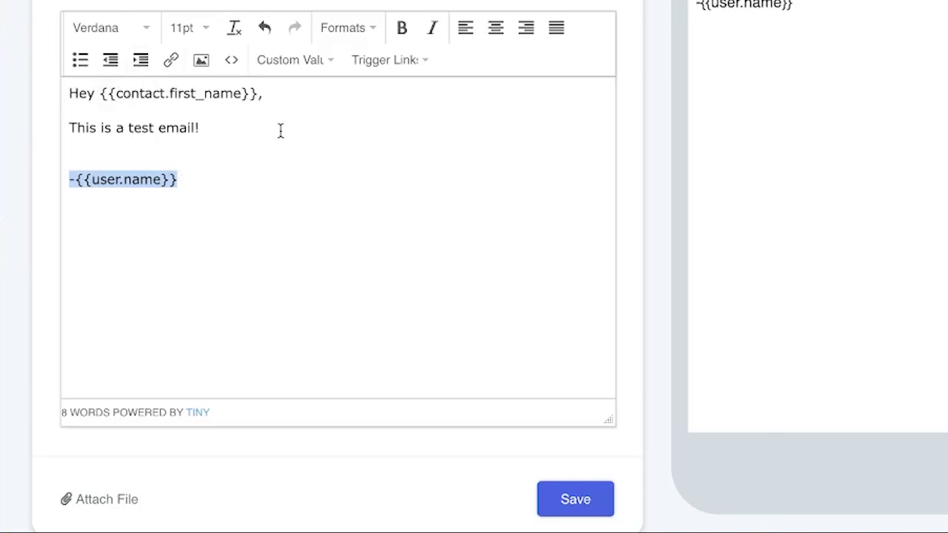
click(219, 197)
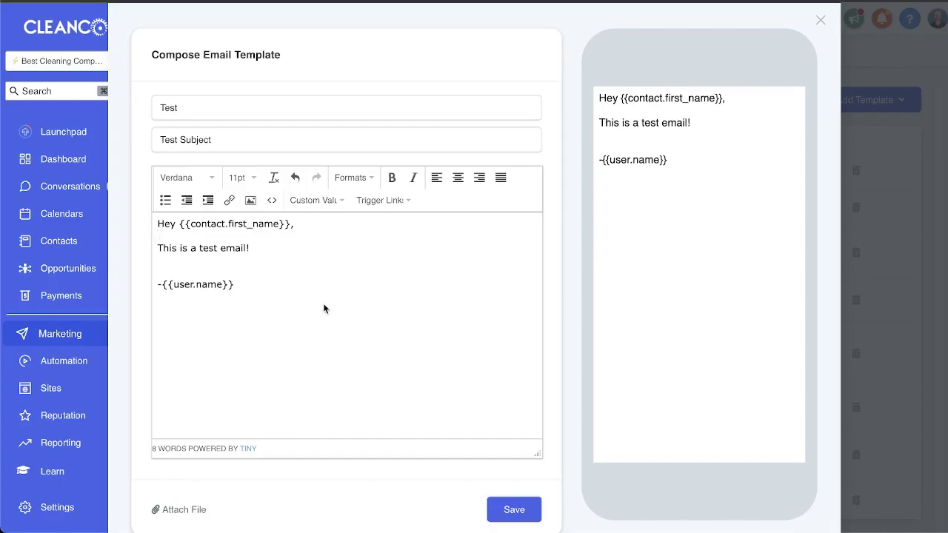
click(821, 20)
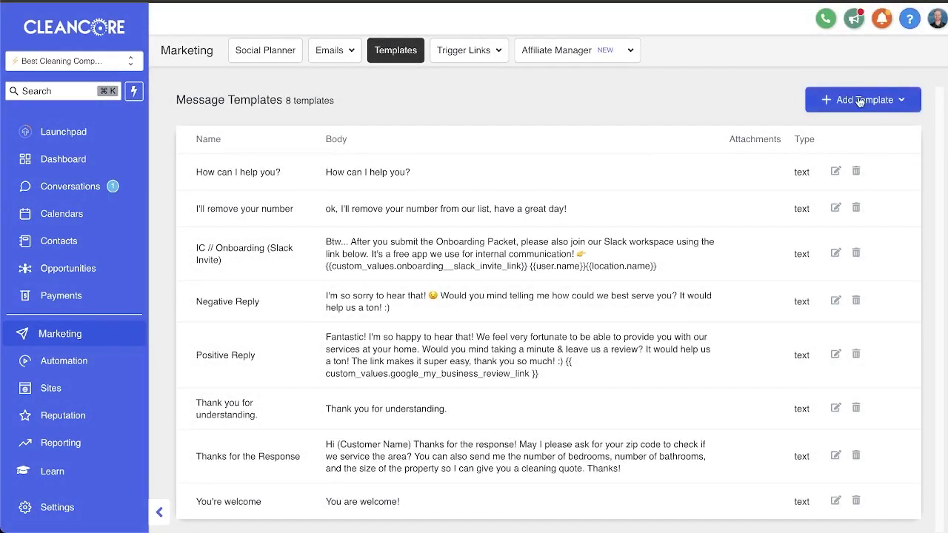
Step: Review the template types that can be added and the existing text templates in the message templates list
click(868, 105)
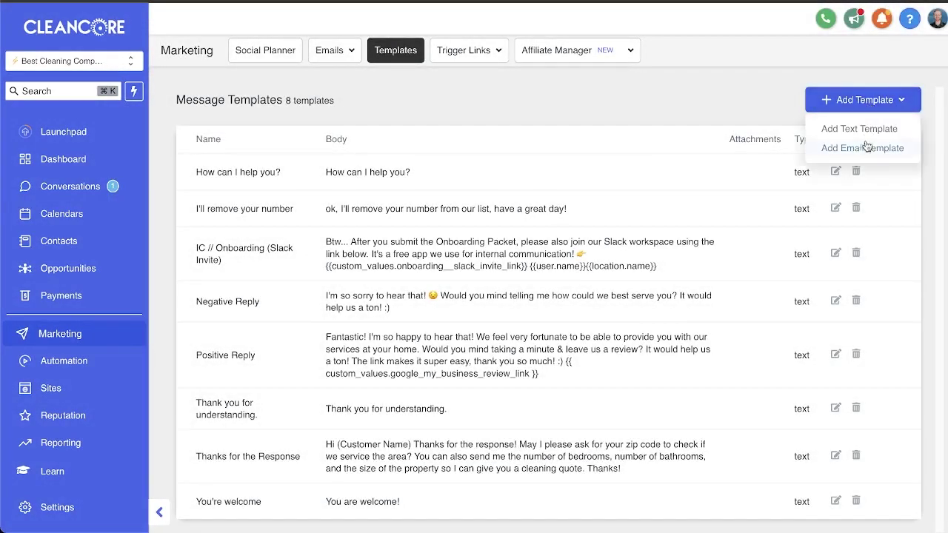
drag(340, 254, 482, 437)
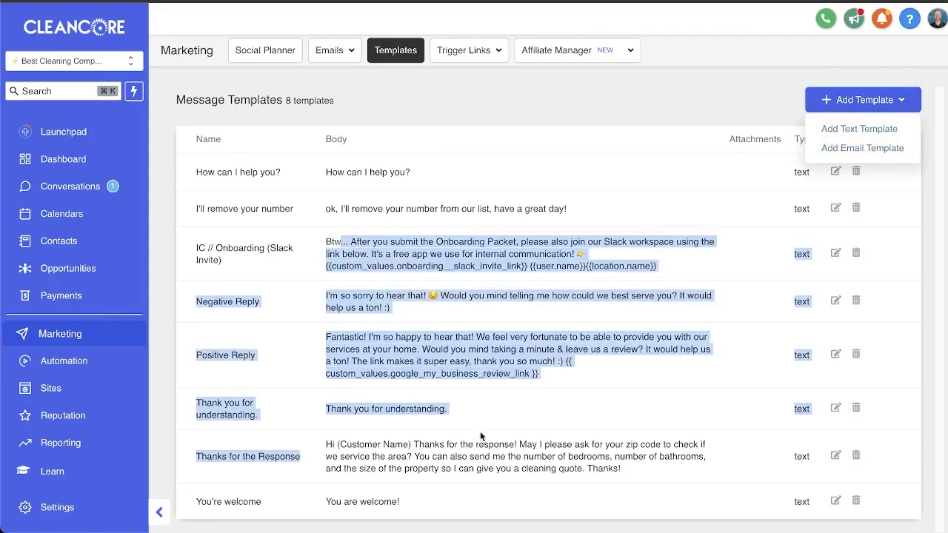
click(435, 263)
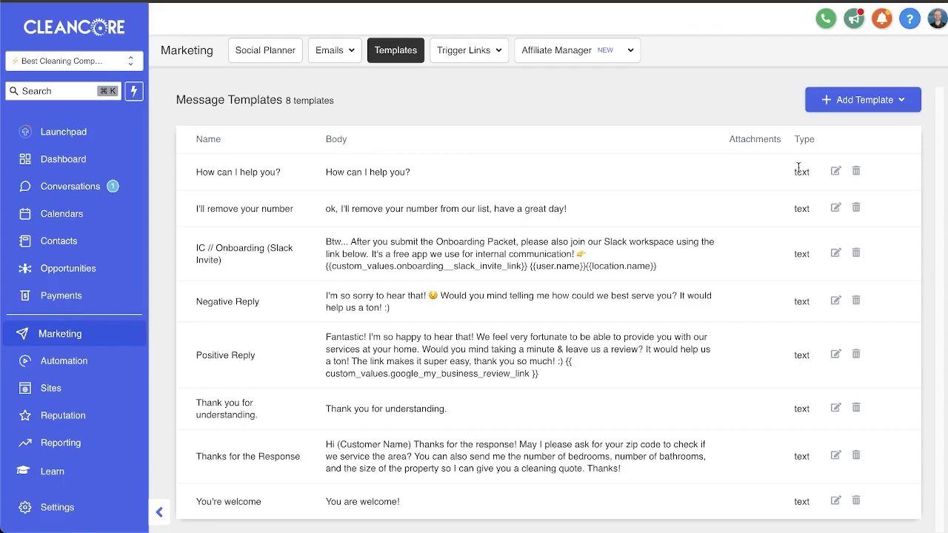
drag(799, 168, 809, 422)
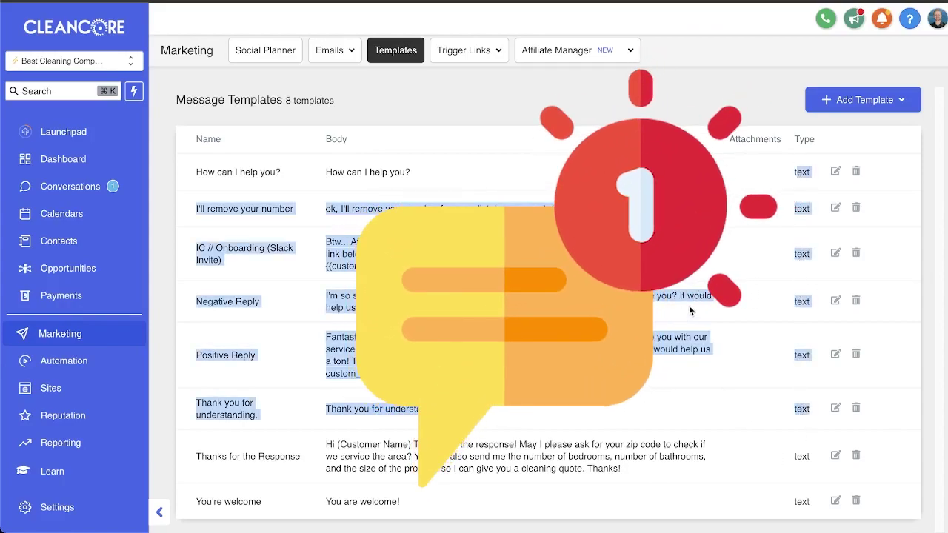
Step: Switch to the email builder templates, open the "4th Of July" template and select its Queen Bee logo for editing
mouse_move(334, 49)
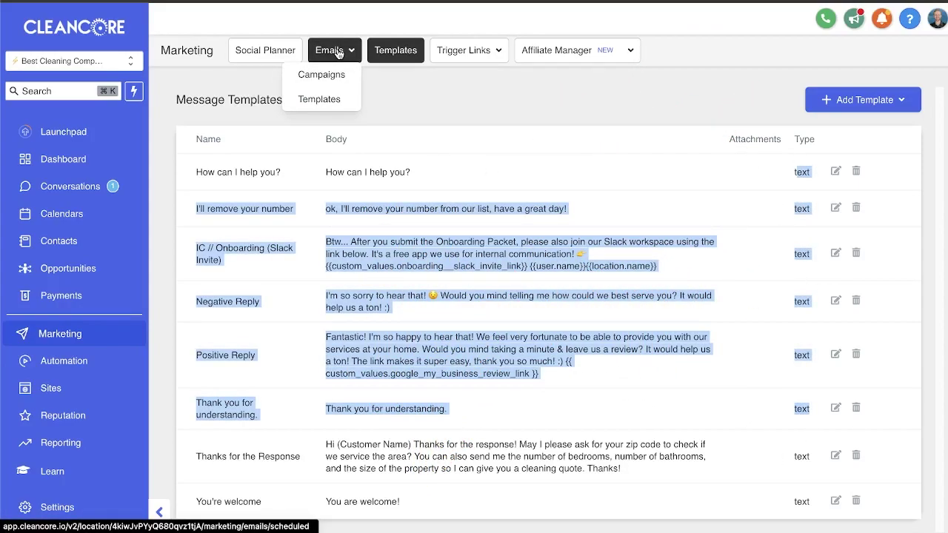
click(317, 101)
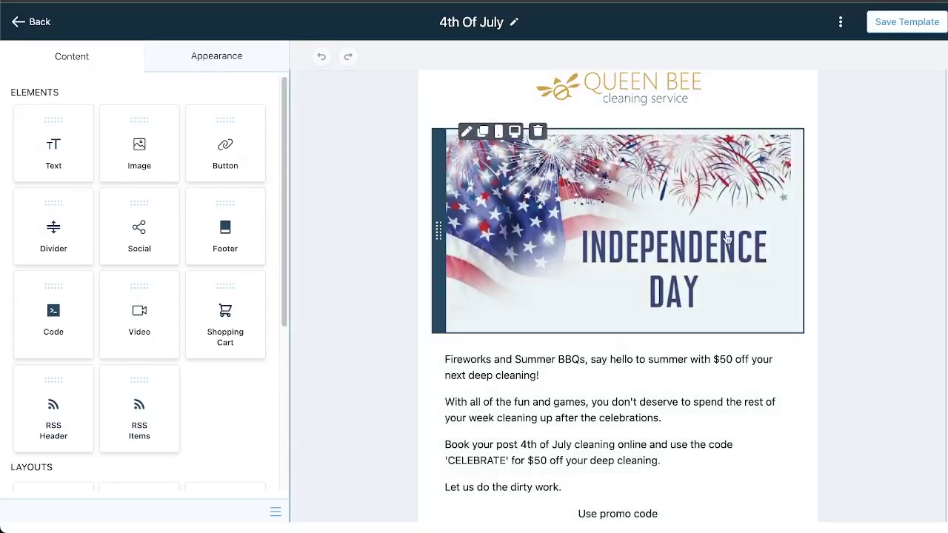
scroll(718, 306, up, 1)
click(617, 122)
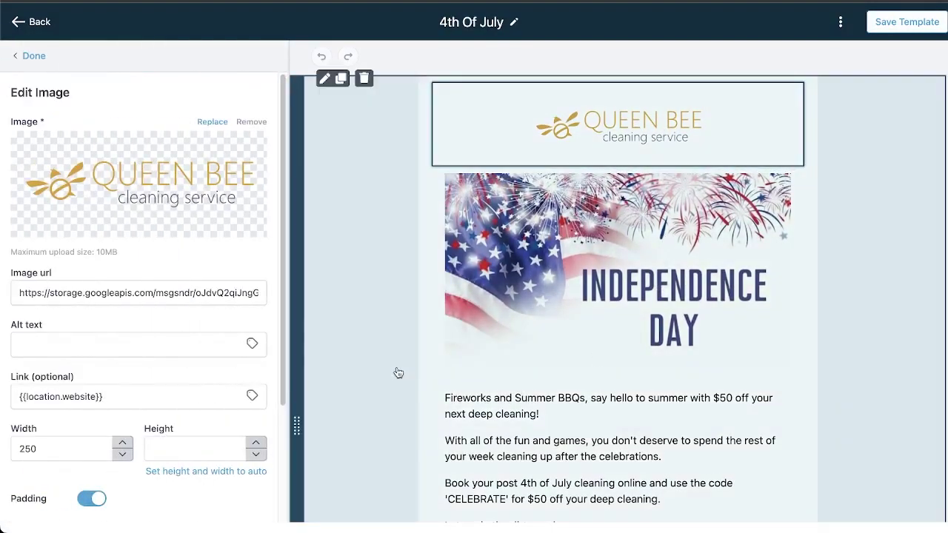
Step: Insert the account's logo URL custom value {{location.logo_url}} into the alt text of the Queen Bee logo image
triple_click(122, 294)
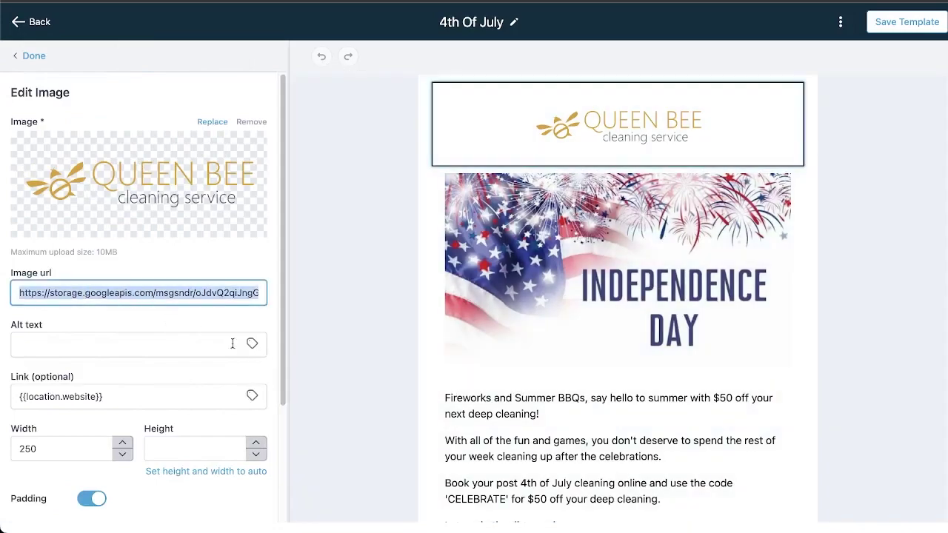
click(210, 344)
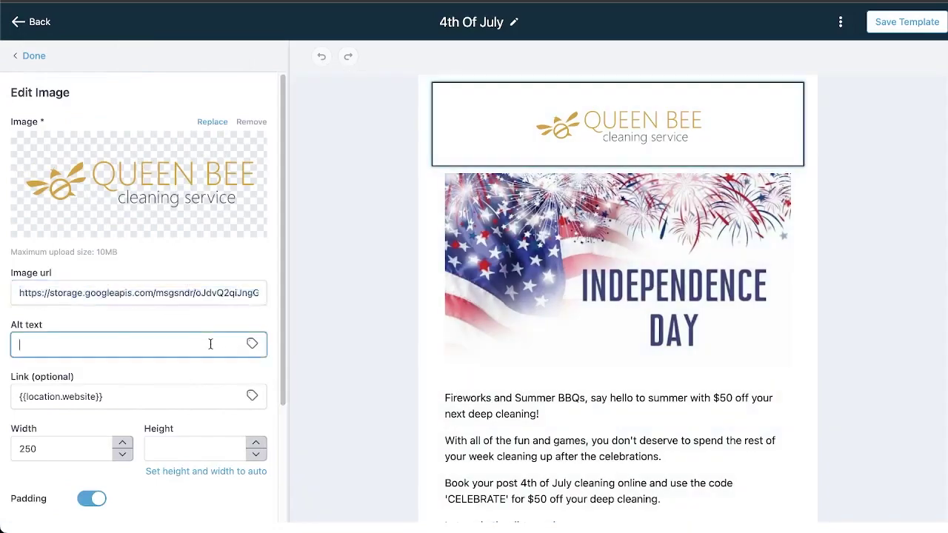
click(253, 344)
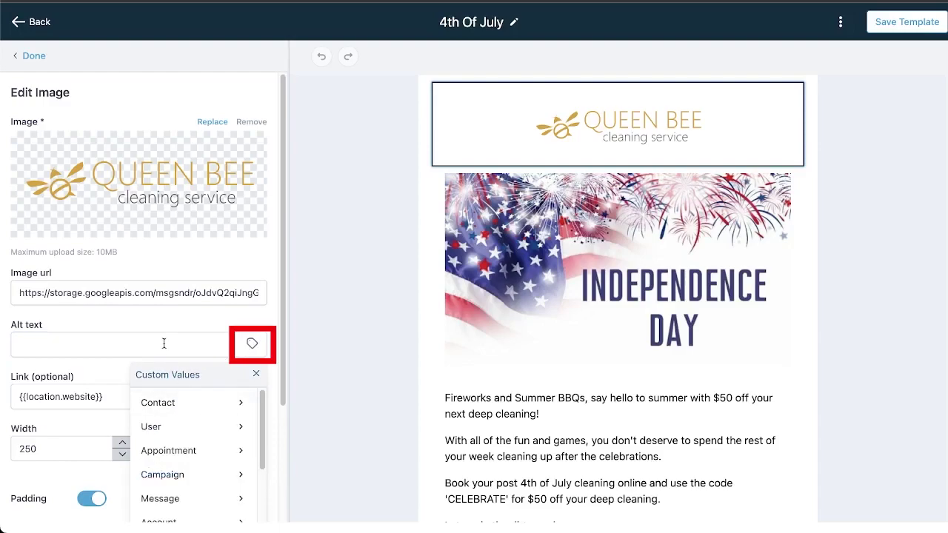
scroll(196, 420, down, 2)
scroll(194, 423, down, 3)
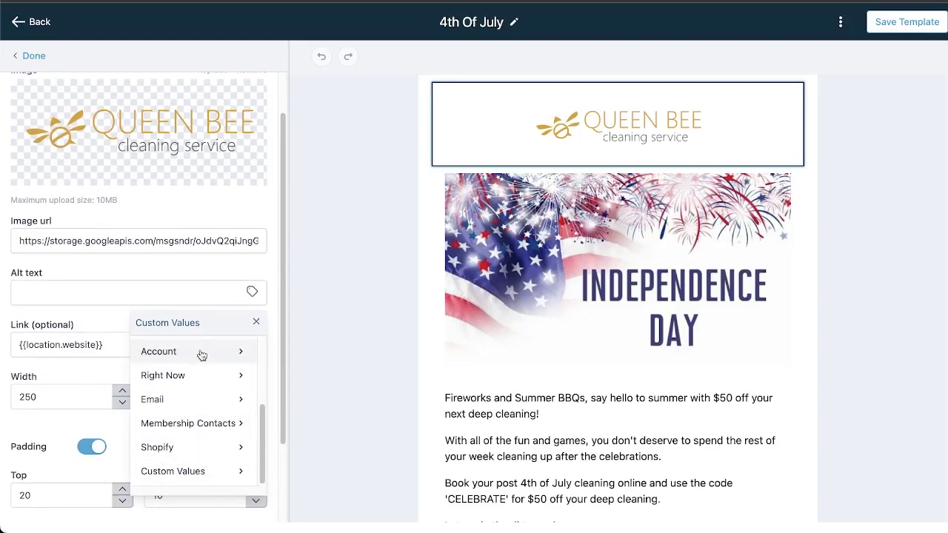
click(200, 354)
scroll(208, 374, down, 5)
click(205, 446)
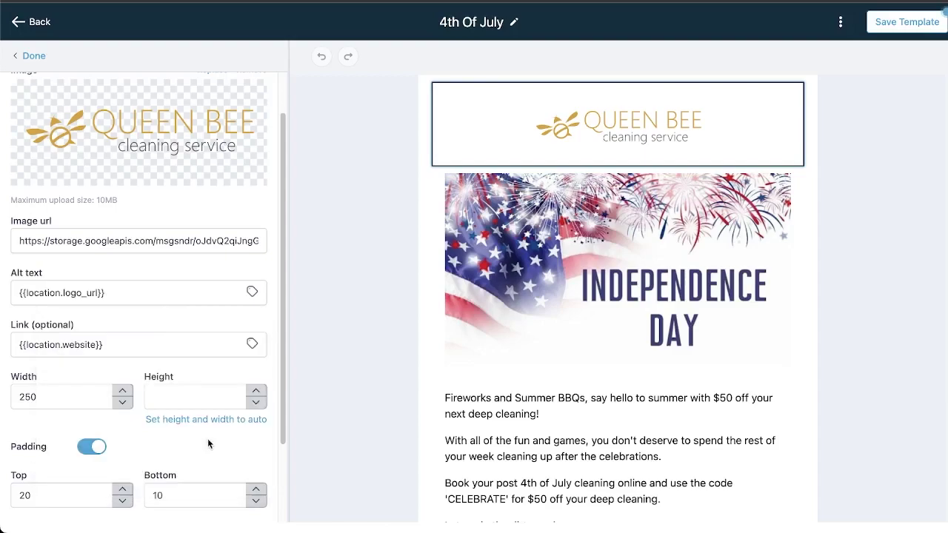
Step: Move {{location.logo_url}} out of the logo's alt text and into its image URL, replacing the existing address
drag(115, 293, 13, 290)
key(ctrl+c)
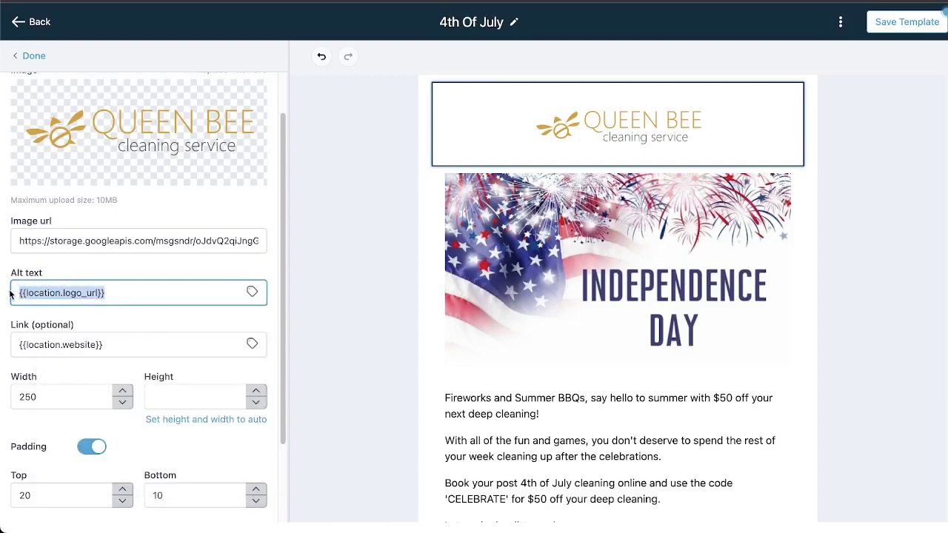
key(BackSpace)
triple_click(71, 242)
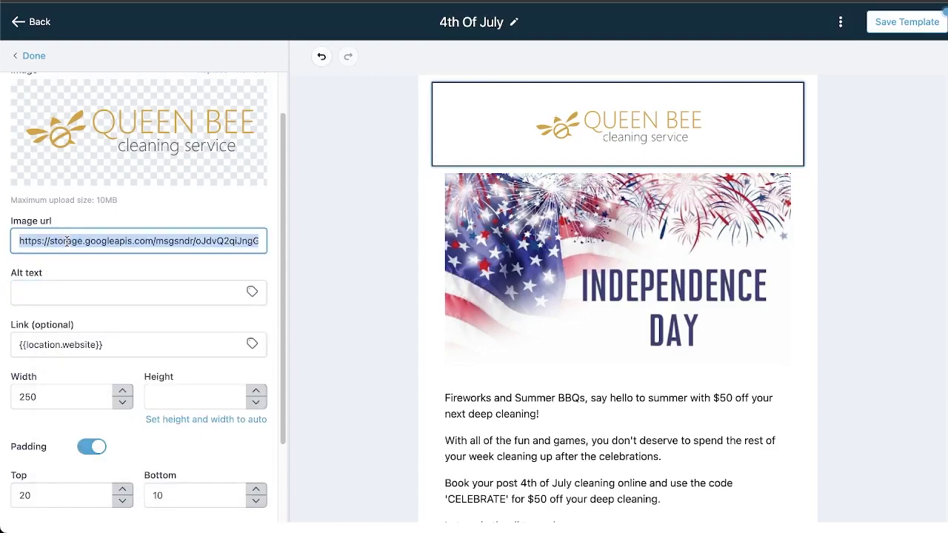
key(ctrl+v)
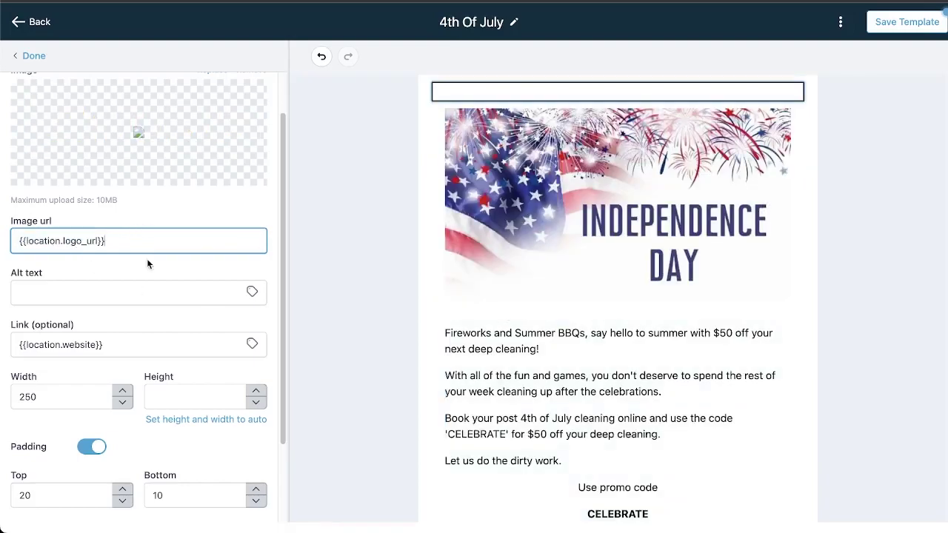
Step: Set the logo image's alt text to "Company Logo"
click(57, 291)
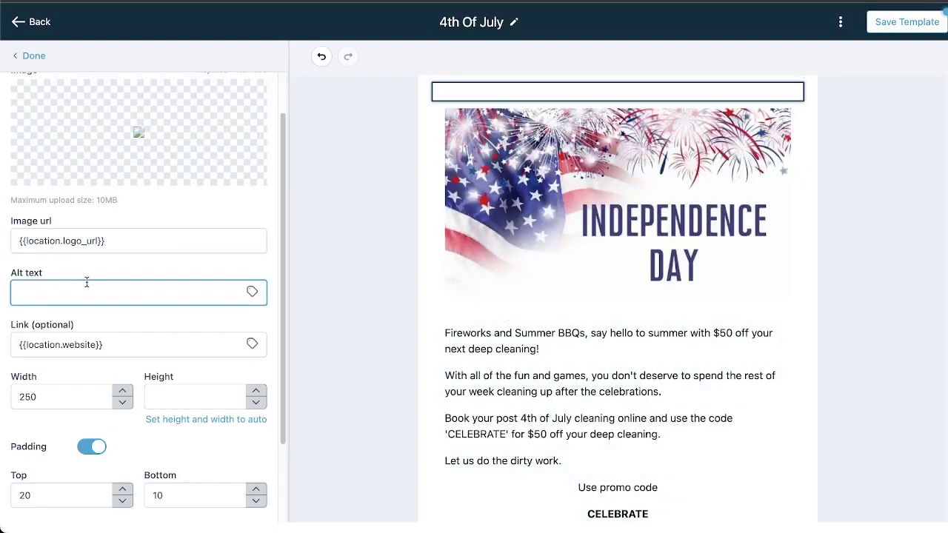
text(Compan)
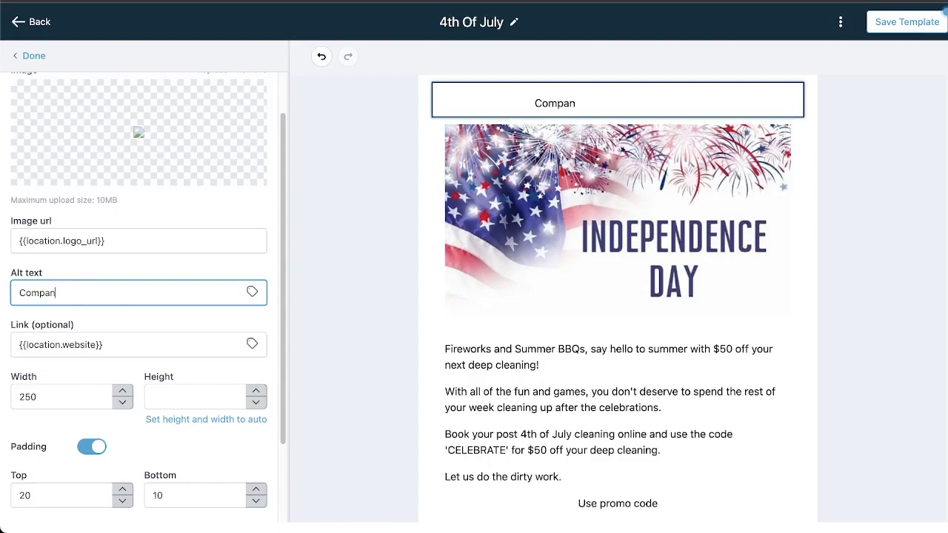
text(y Logo)
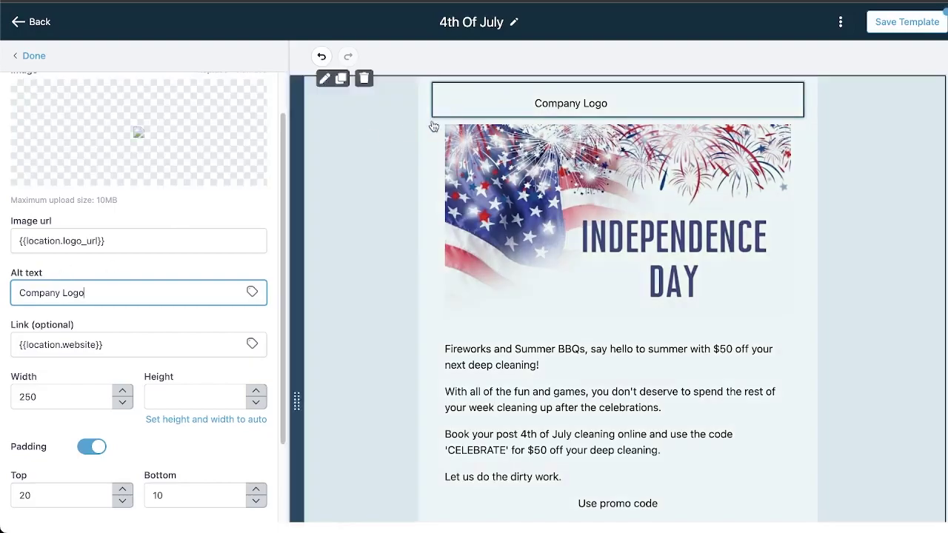
mouse_move(645, 109)
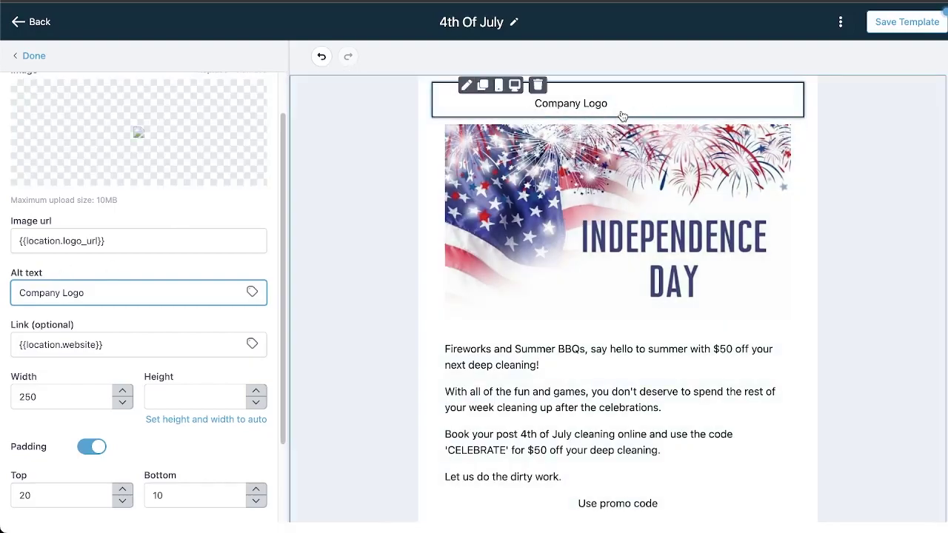
mouse_move(356, 334)
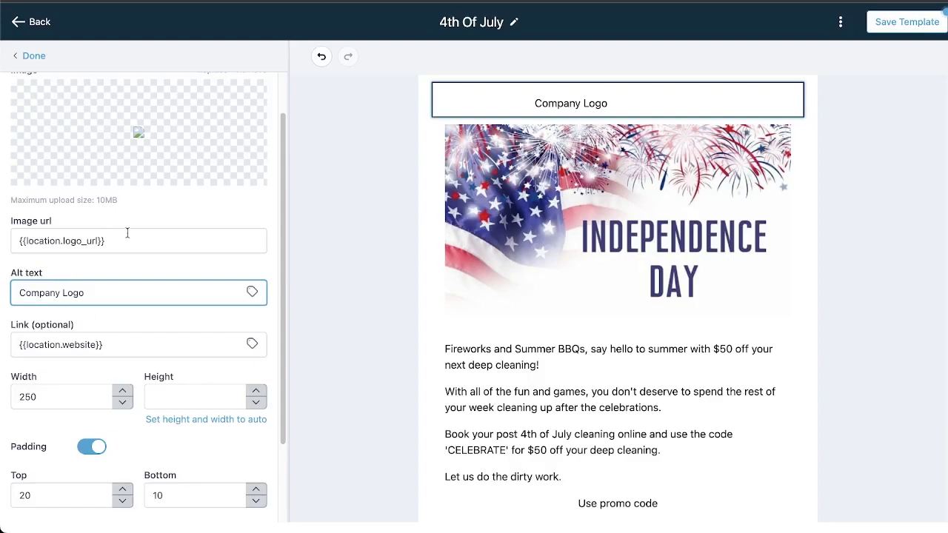
drag(128, 234, 10, 241)
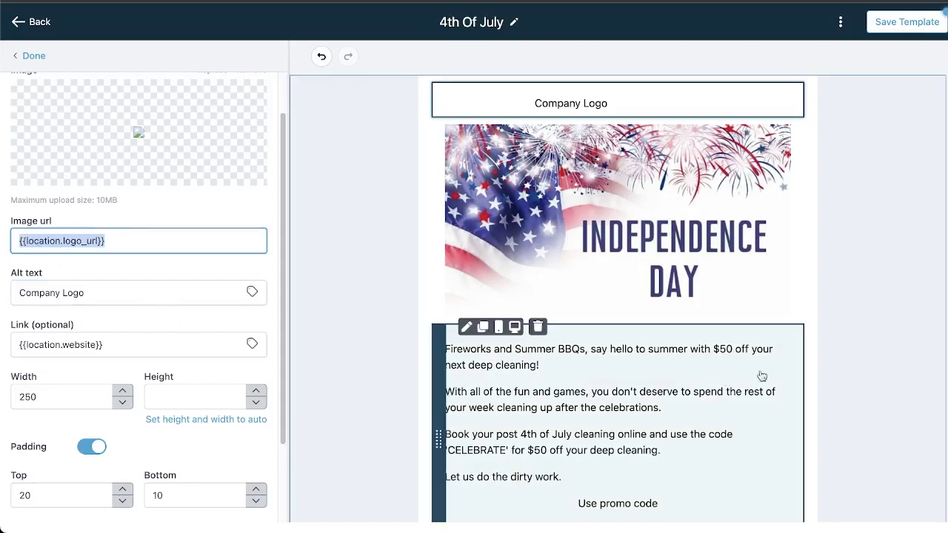
mouse_move(502, 350)
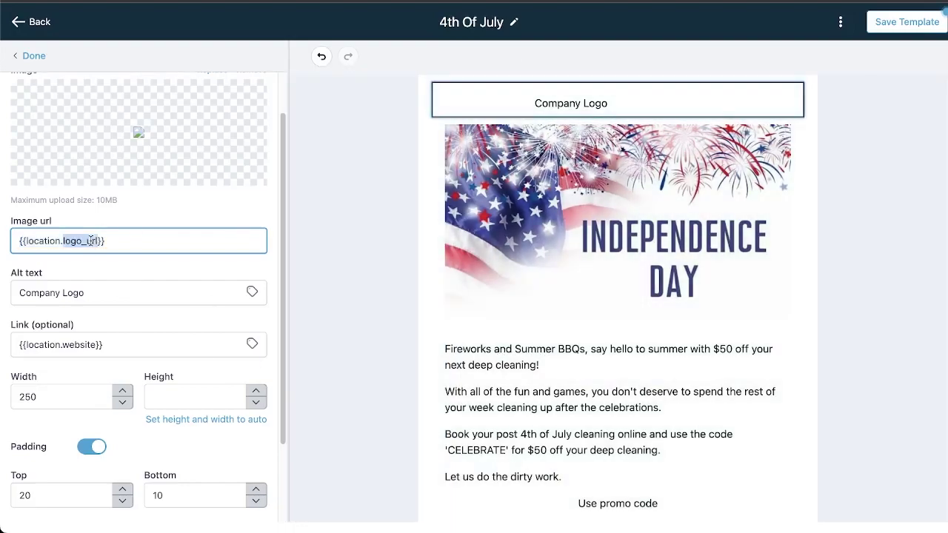
click(83, 296)
double_click(83, 293)
click(84, 293)
Step: Review the settings of the Independence Day image and the "BOOK YOUR CLEANING" button, and return to the content elements
click(641, 301)
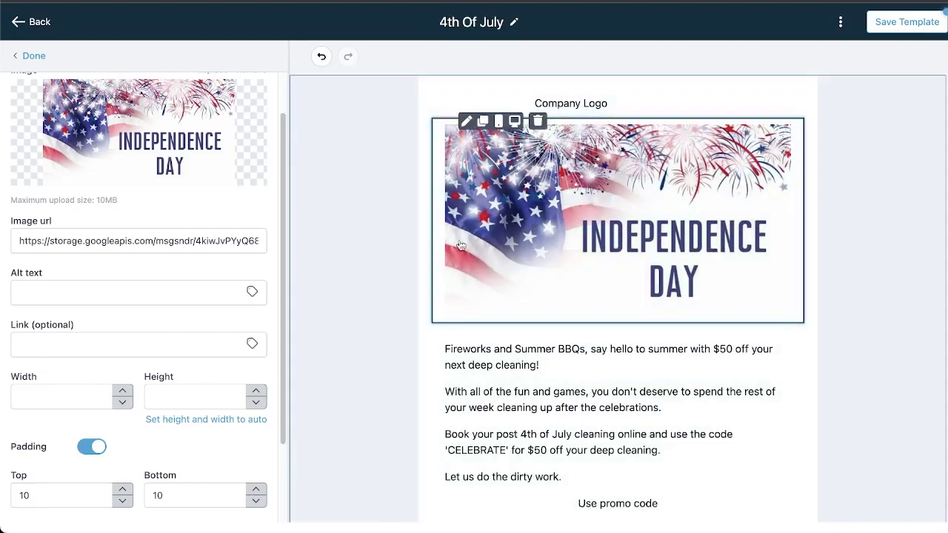
scroll(585, 263, down, 3)
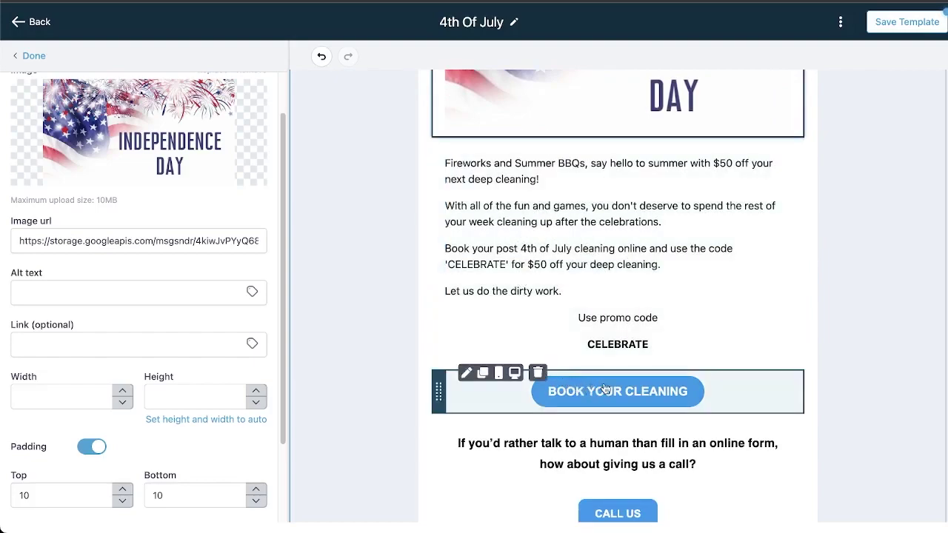
scroll(641, 291, down, 1)
scroll(641, 291, down, 2)
click(587, 216)
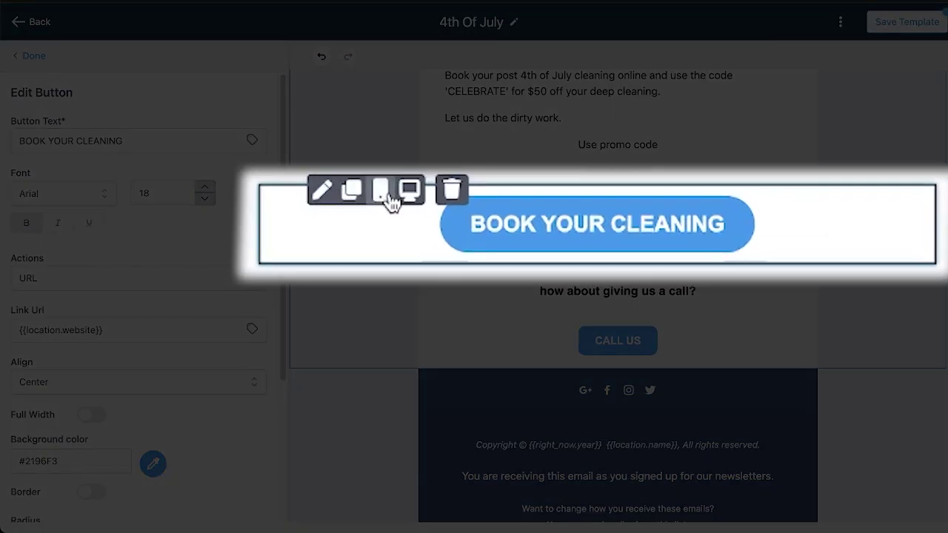
click(412, 198)
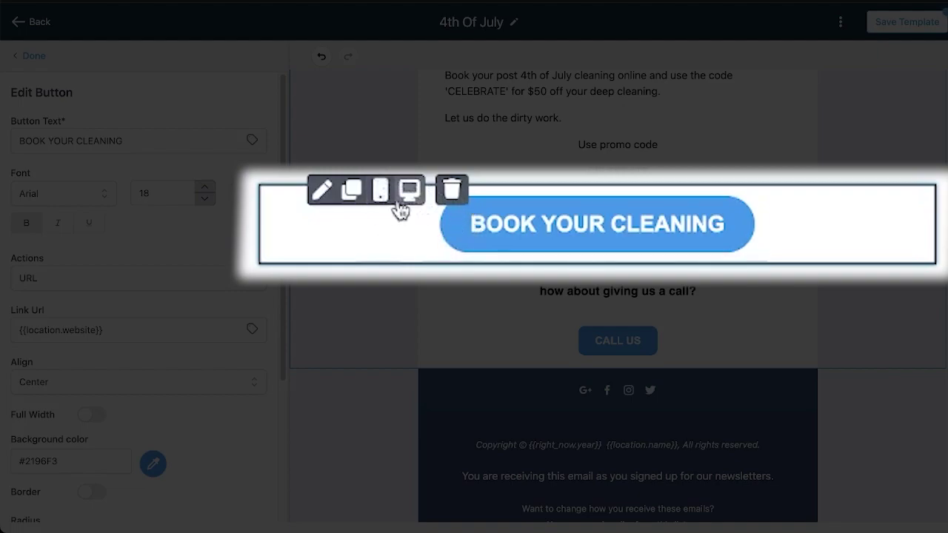
scroll(483, 256, down, 1)
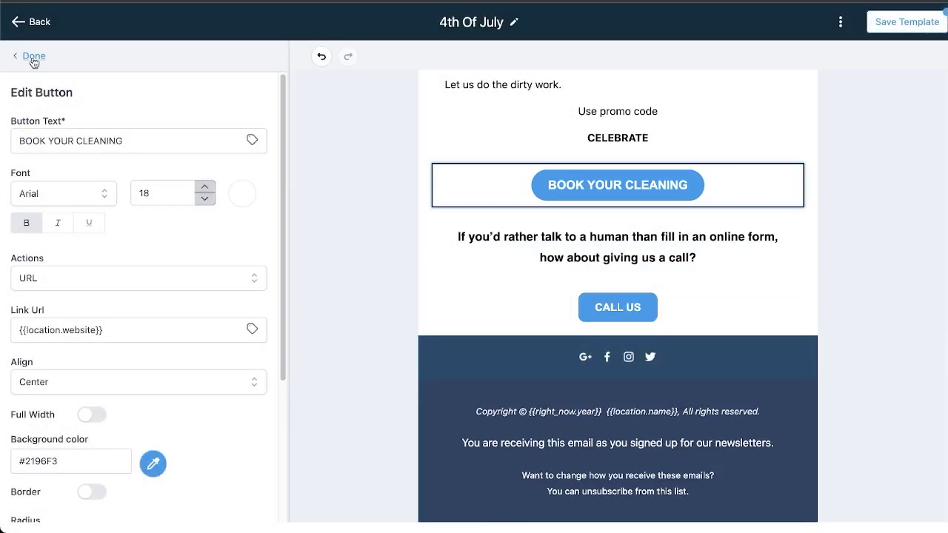
click(33, 58)
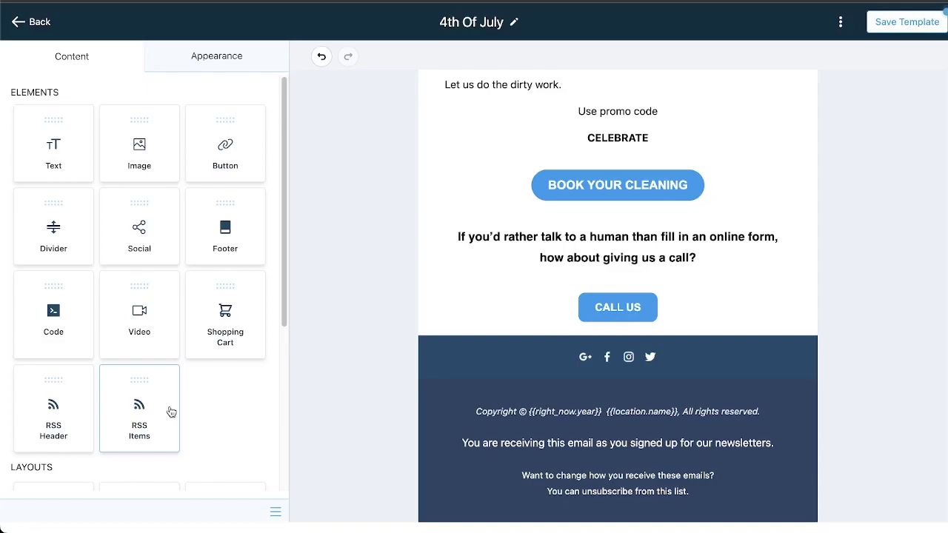
Step: Add a one-column layout between the "CALL US" button and the social icons footer
scroll(171, 412, down, 3)
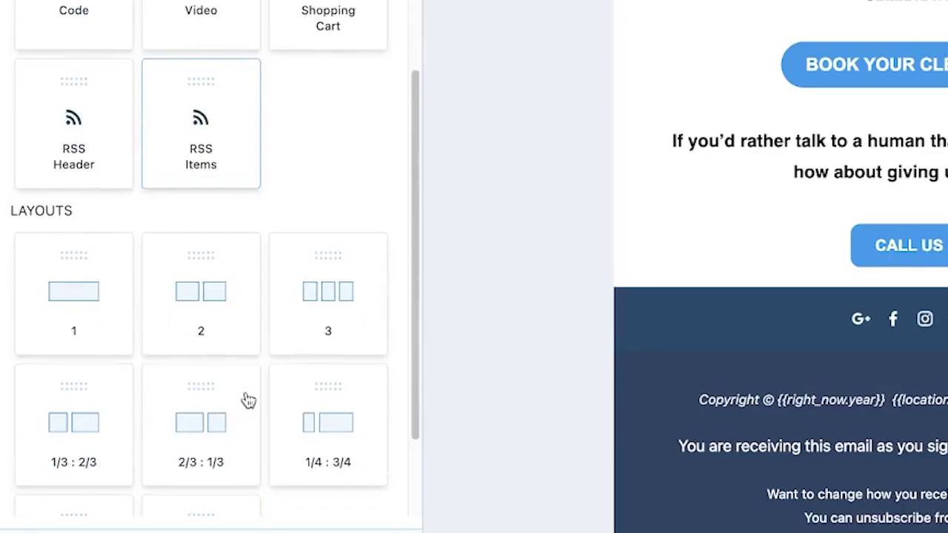
scroll(373, 345, down, 3)
drag(79, 195, 512, 291)
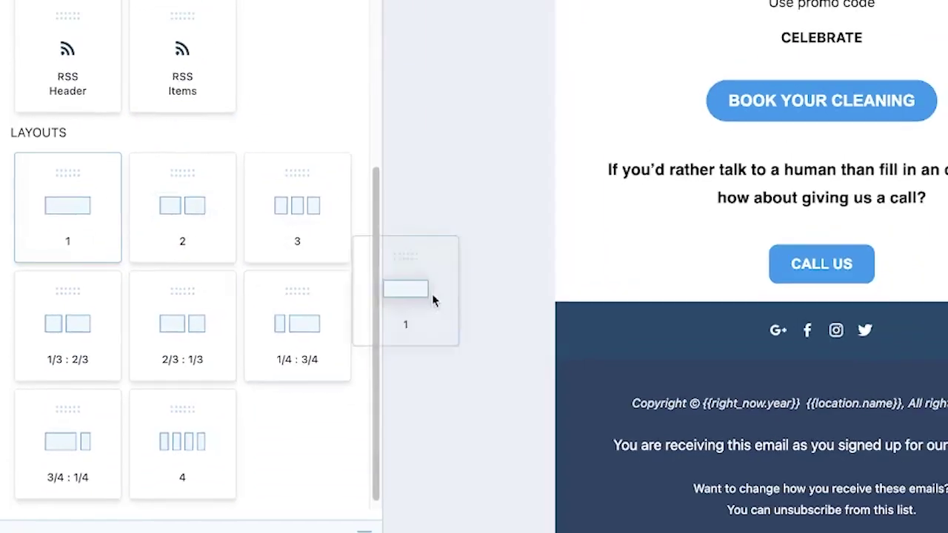
drag(447, 304, 778, 348)
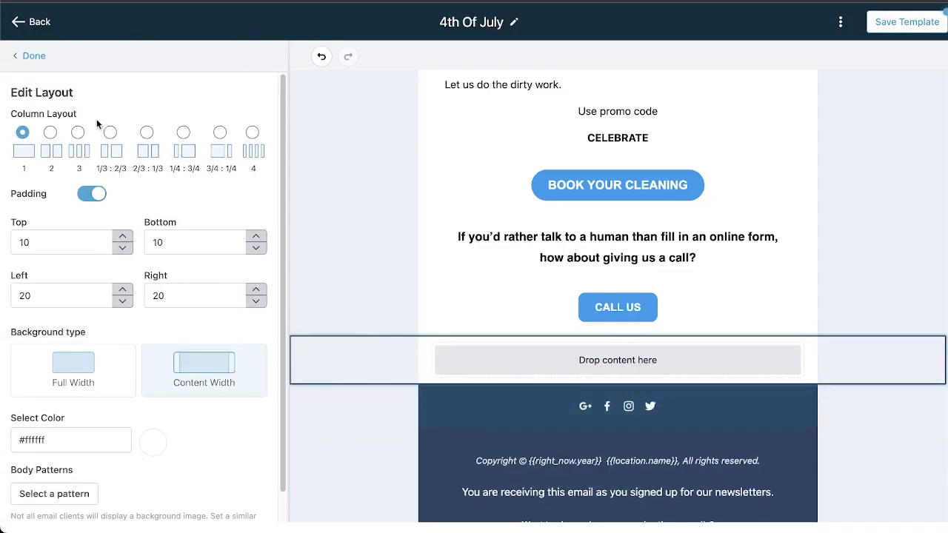
Step: Change the new empty layout to three columns, and delete it from the template
click(78, 132)
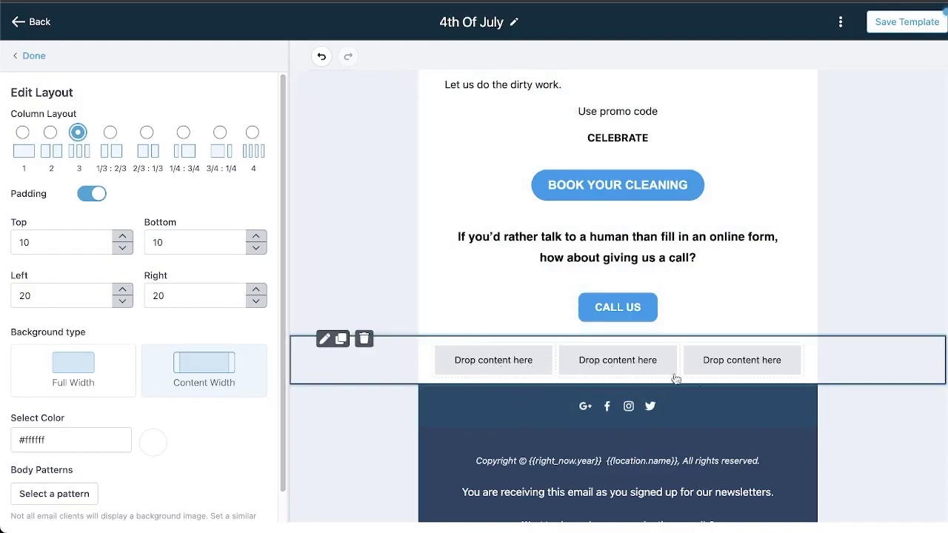
click(365, 340)
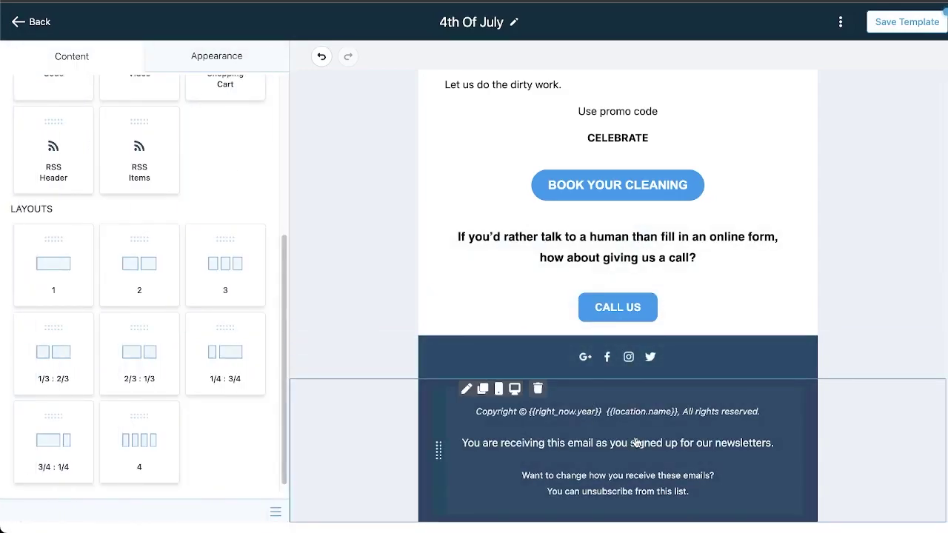
Step: Return to the top of the 4th Of July email and save the template
scroll(596, 426, up, 6)
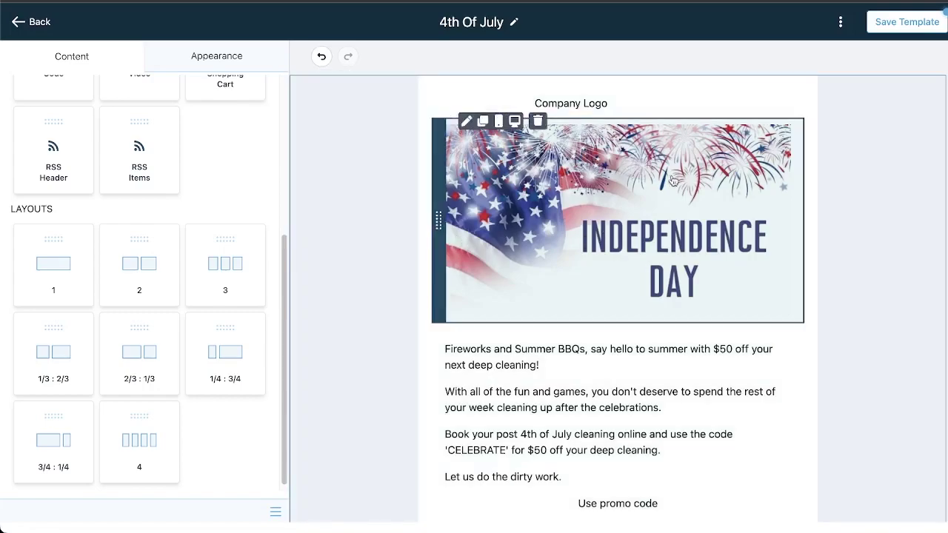
click(889, 23)
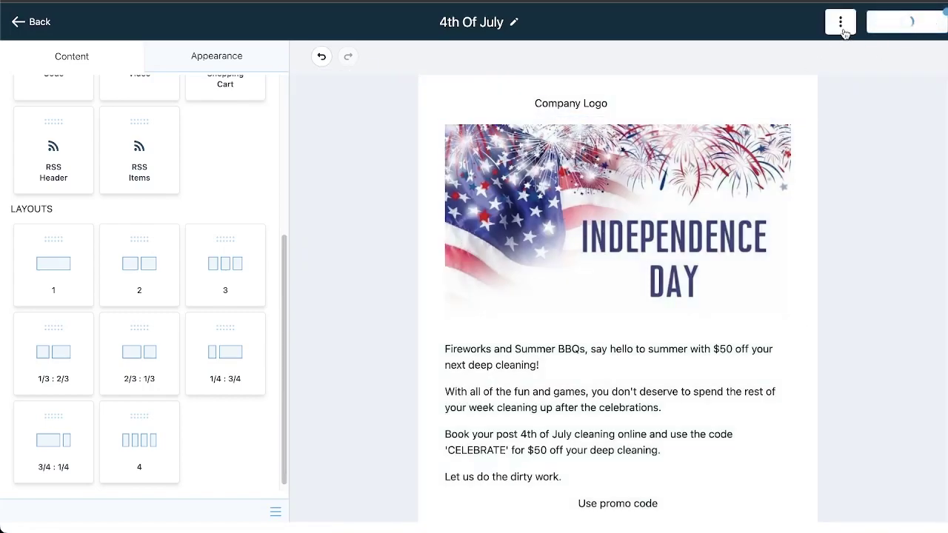
click(934, 24)
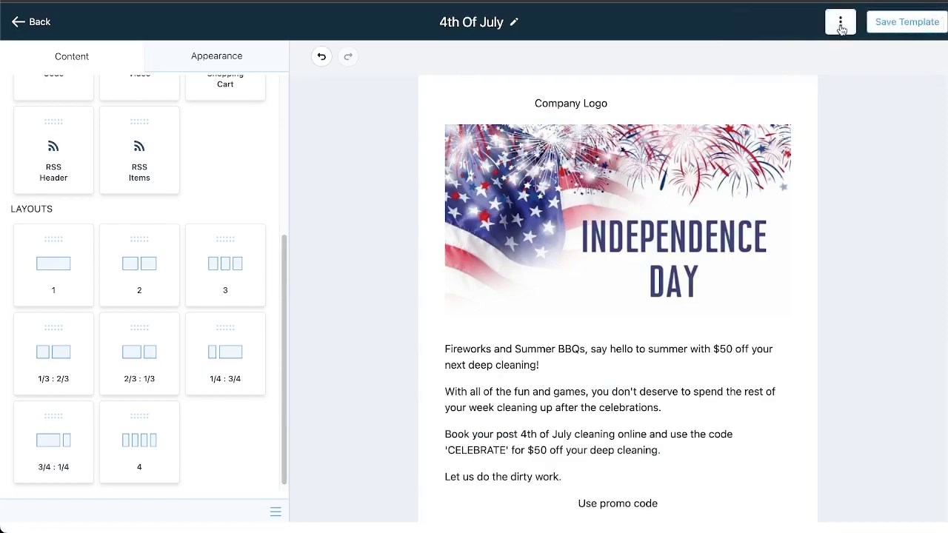
Step: Open the template settings and review the from name, from email, preview text and email subject fields
click(841, 22)
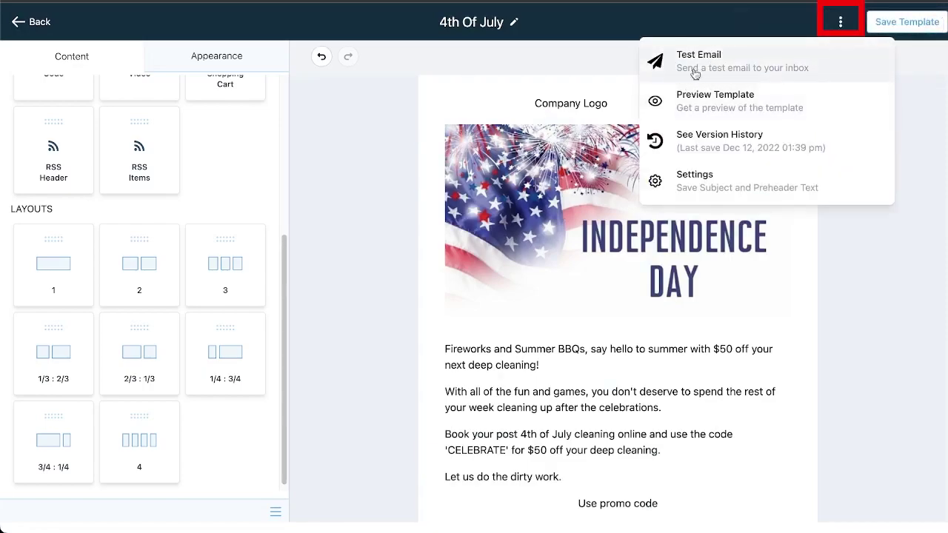
click(709, 187)
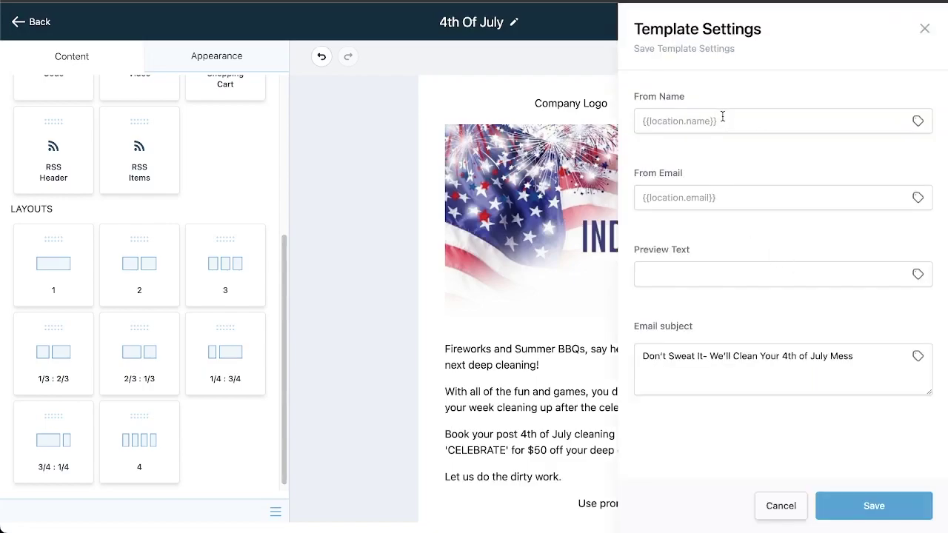
click(682, 120)
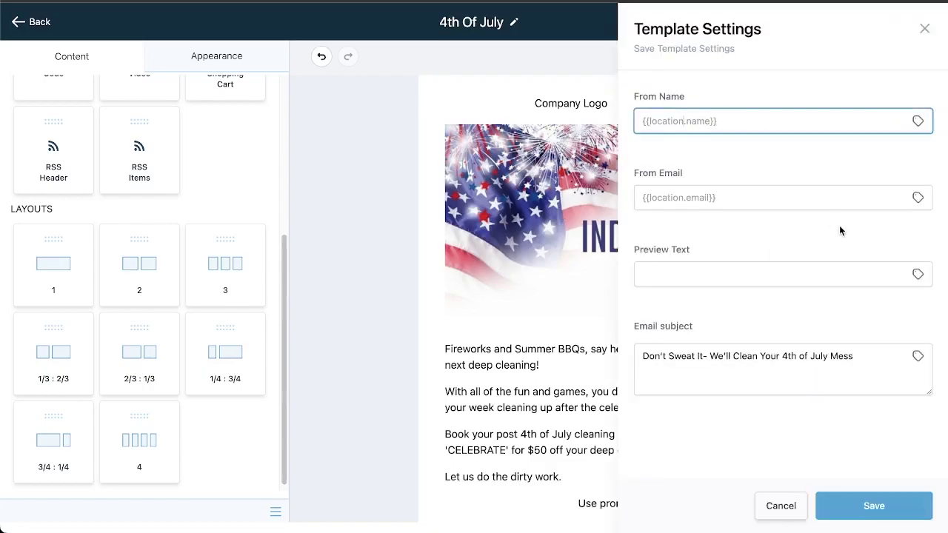
click(674, 199)
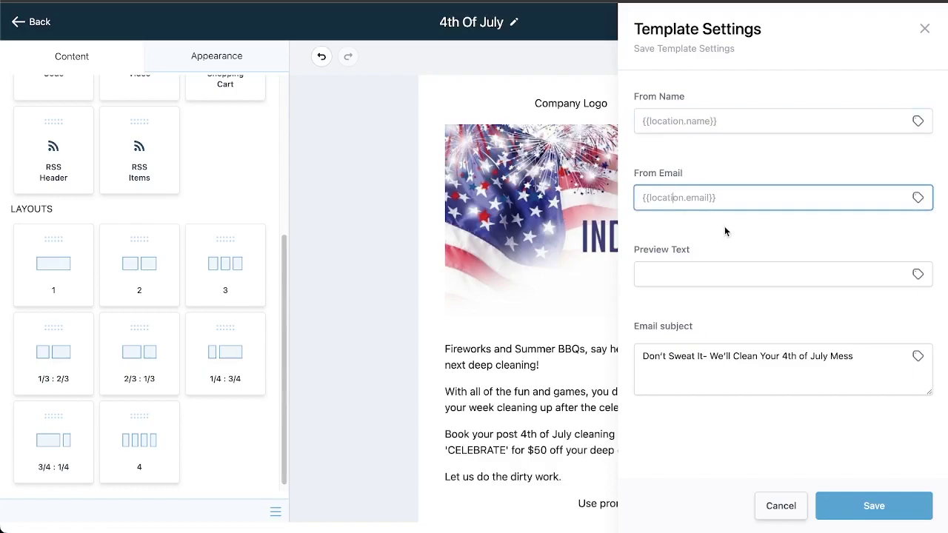
click(682, 275)
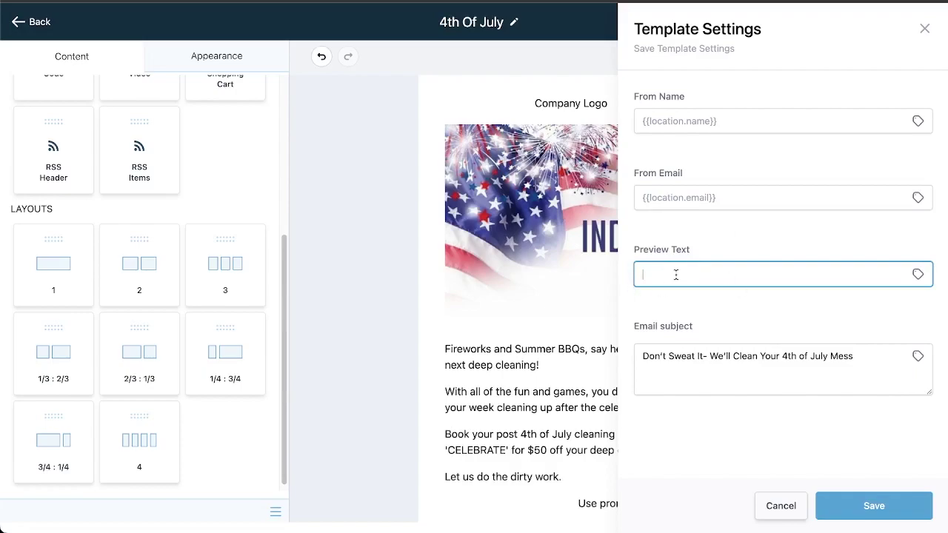
triple_click(690, 364)
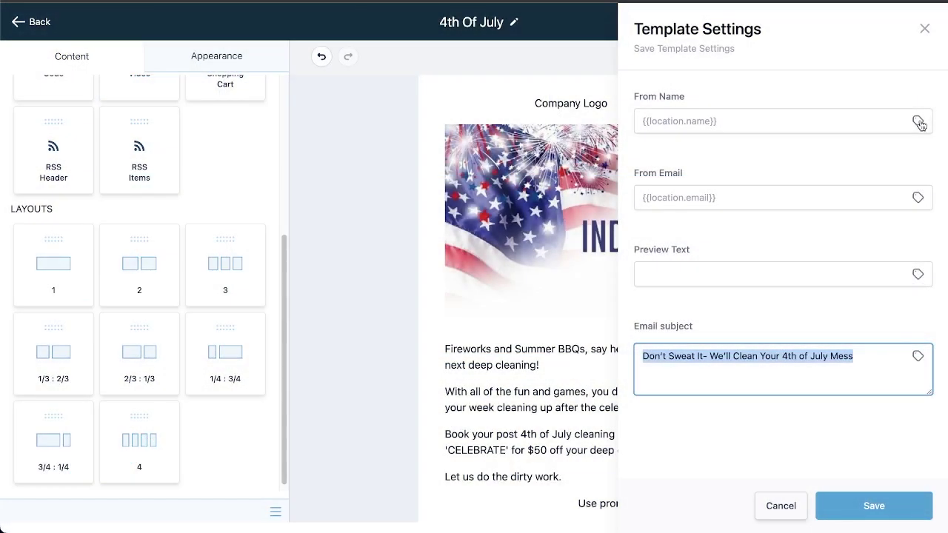
Step: Set the template's From Name to the account owner's first name custom value
click(919, 123)
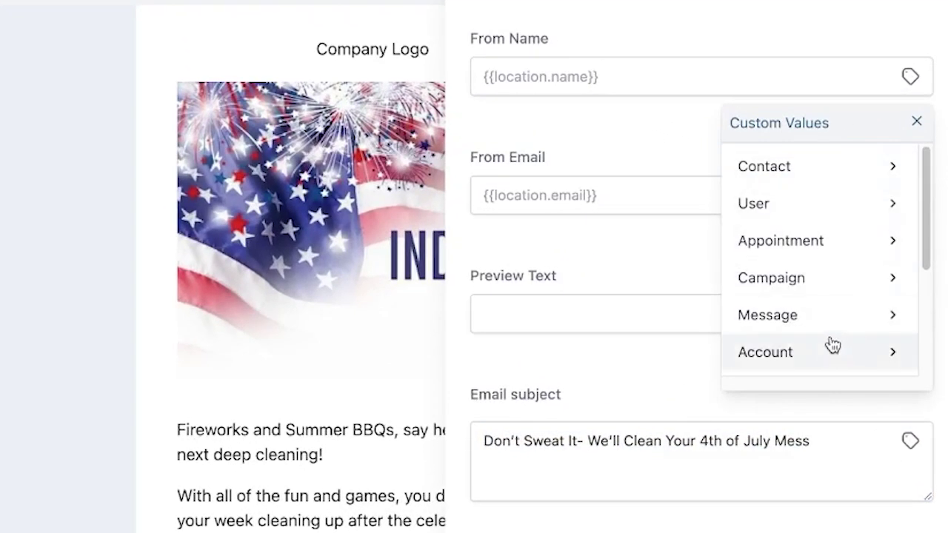
click(827, 348)
scroll(851, 326, down, 5)
click(855, 357)
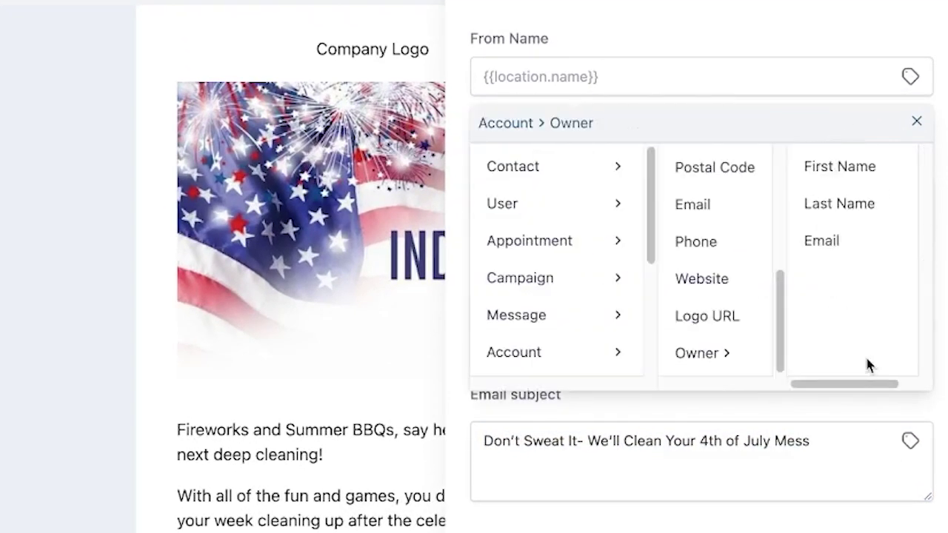
click(874, 173)
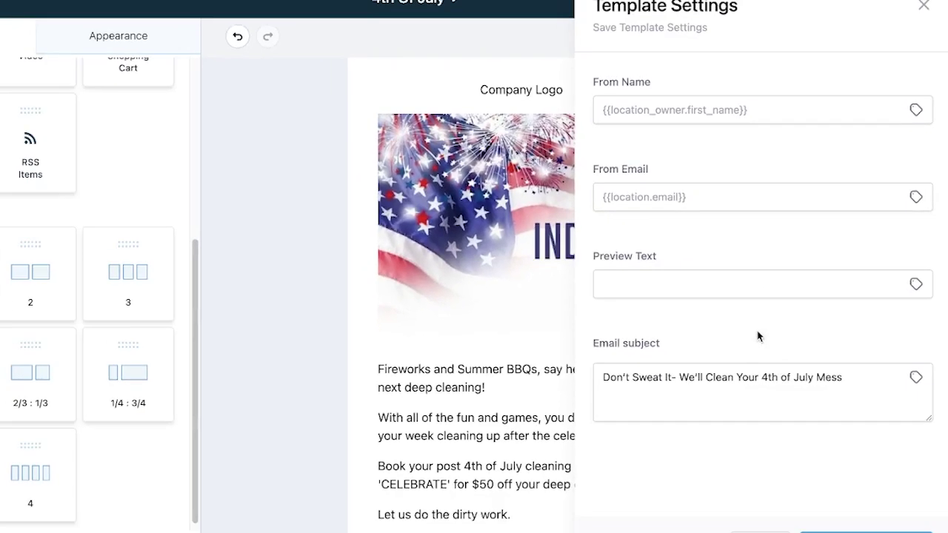
Step: Replace the From Email with a no-reply company address, and cancel the template settings
drag(709, 200, 553, 200)
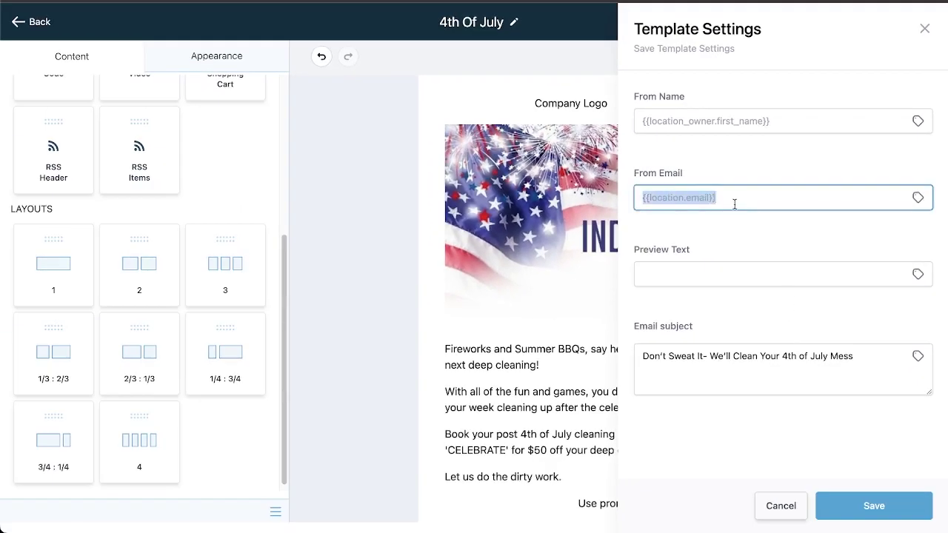
text(no-reply@)
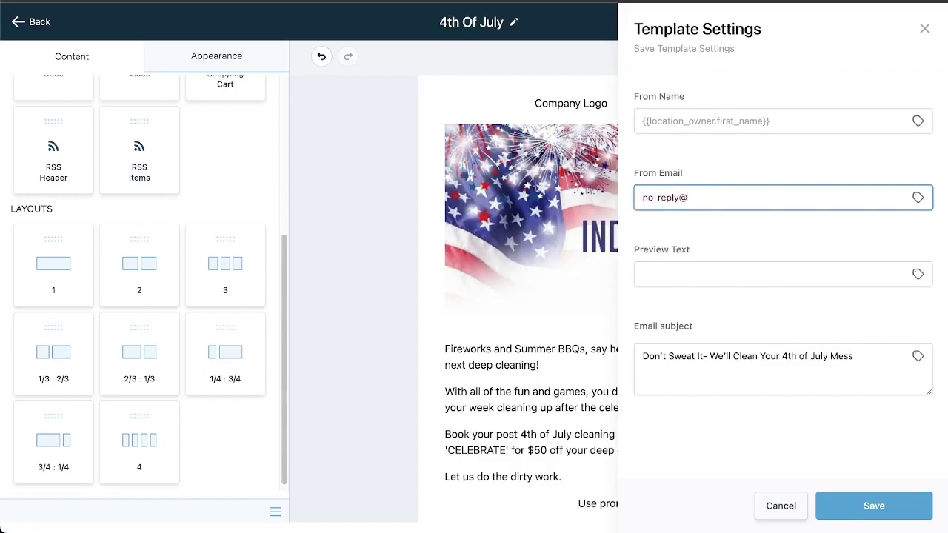
text(yourcompany.com)
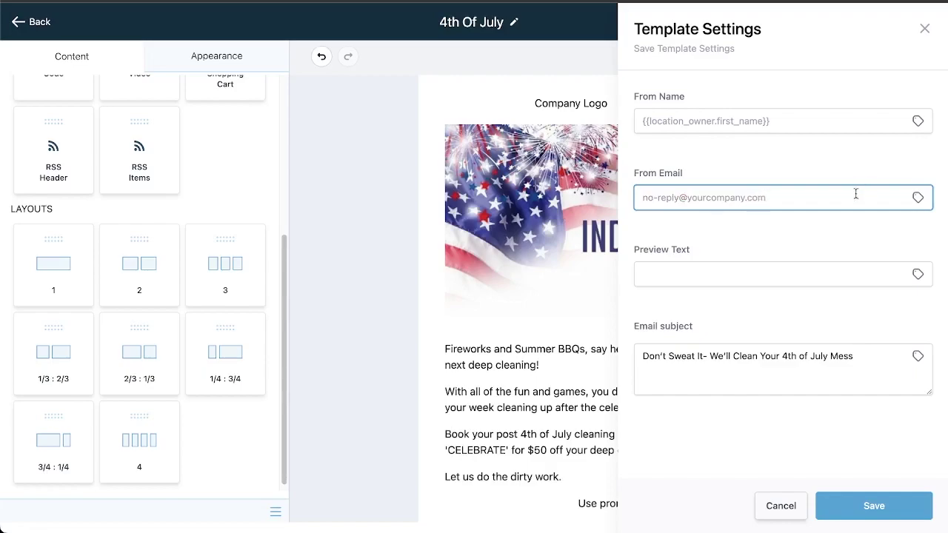
click(781, 506)
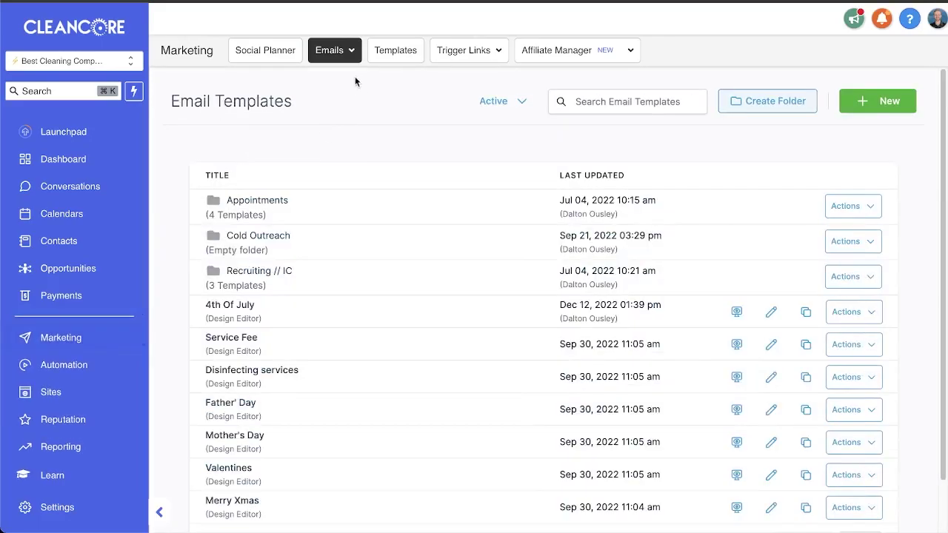
Step: Open the email campaigns list and start creating a new email campaign
mouse_move(347, 50)
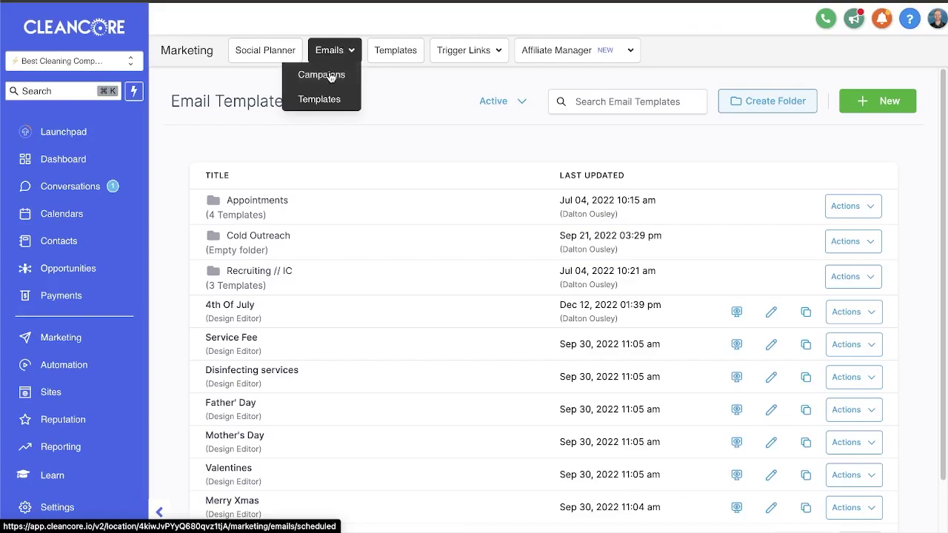
click(331, 76)
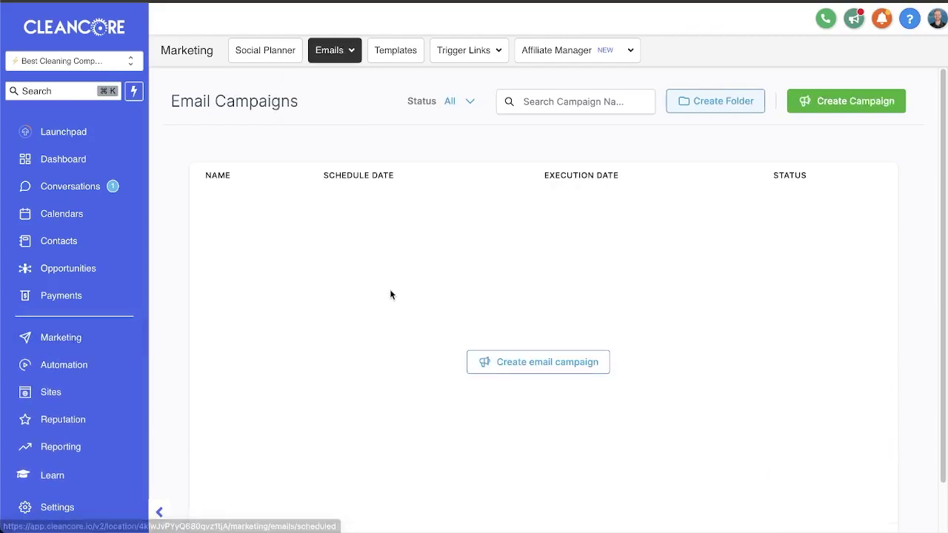
click(533, 363)
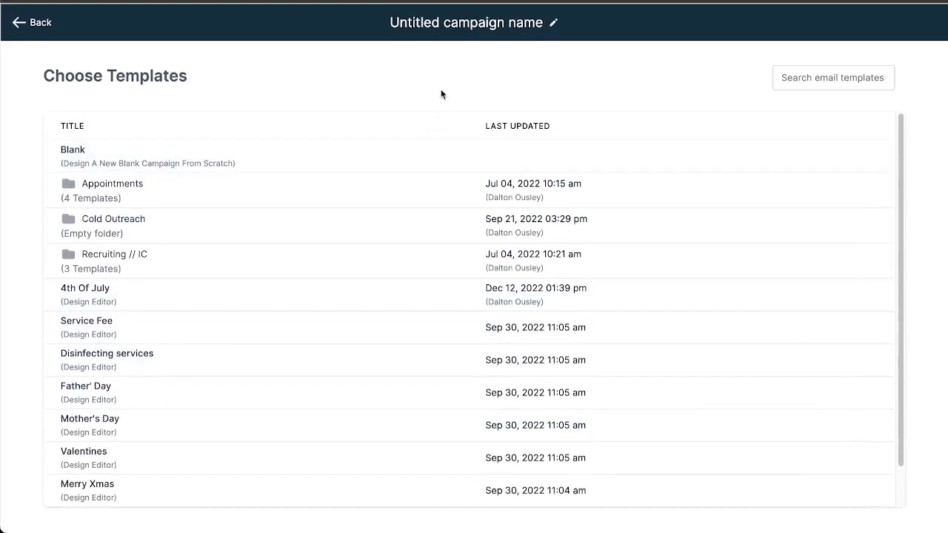
Step: Look through the available templates and name the campaign "4th of July Push"
click(517, 22)
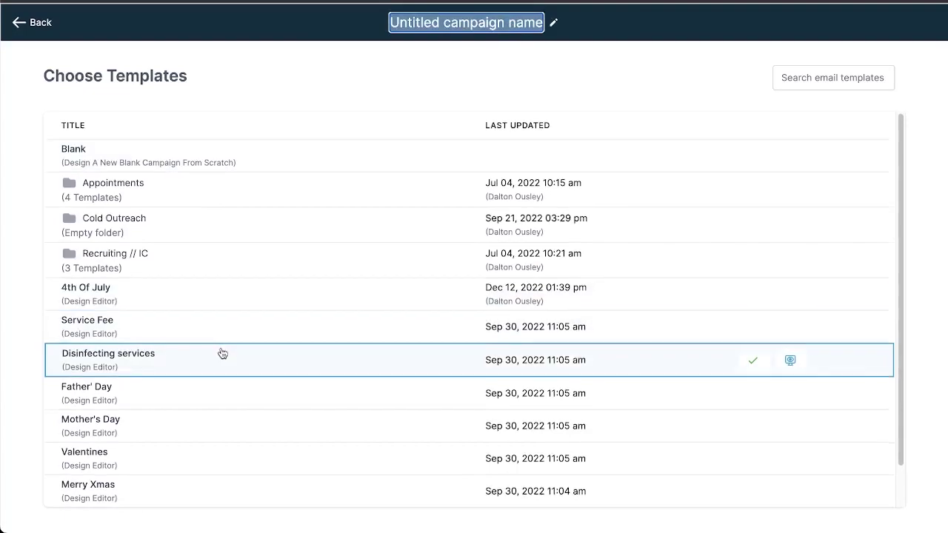
scroll(222, 353, down, 1)
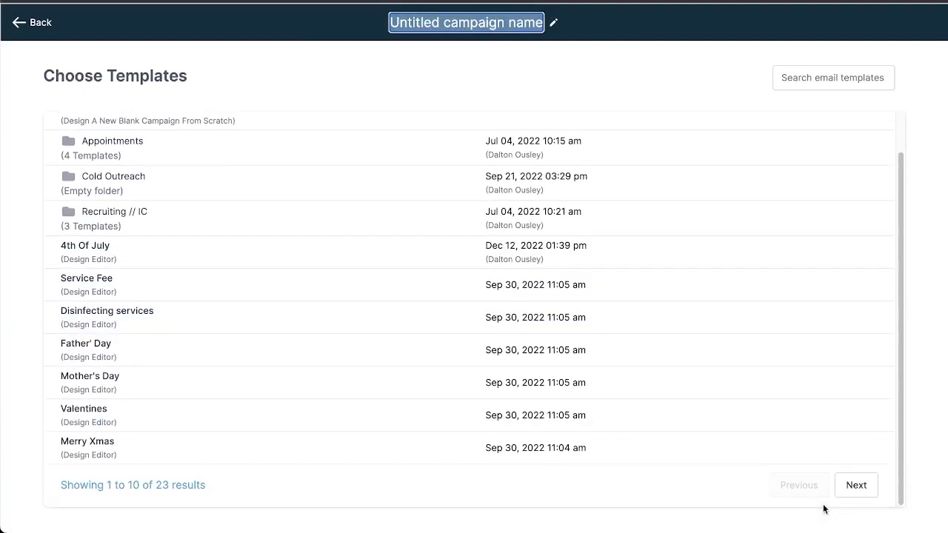
scroll(356, 347, up, 1)
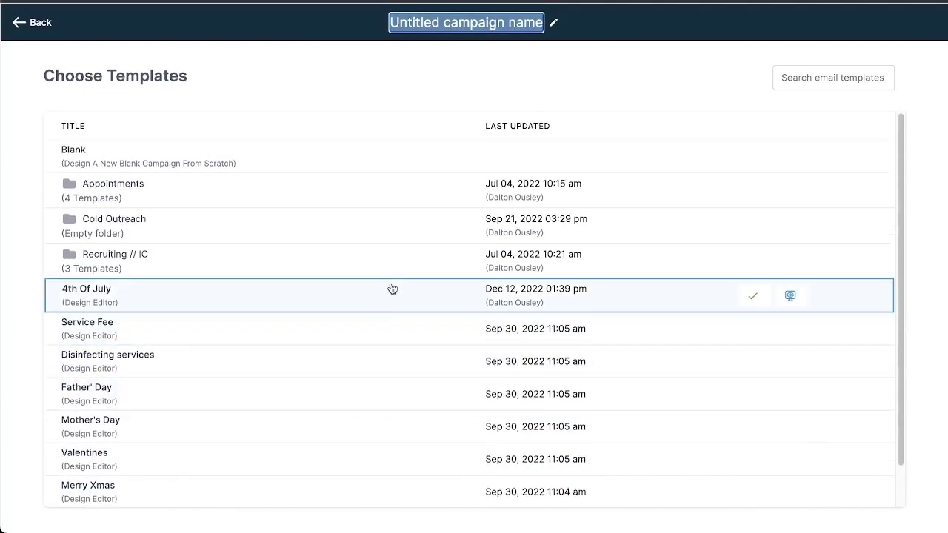
text(4th of)
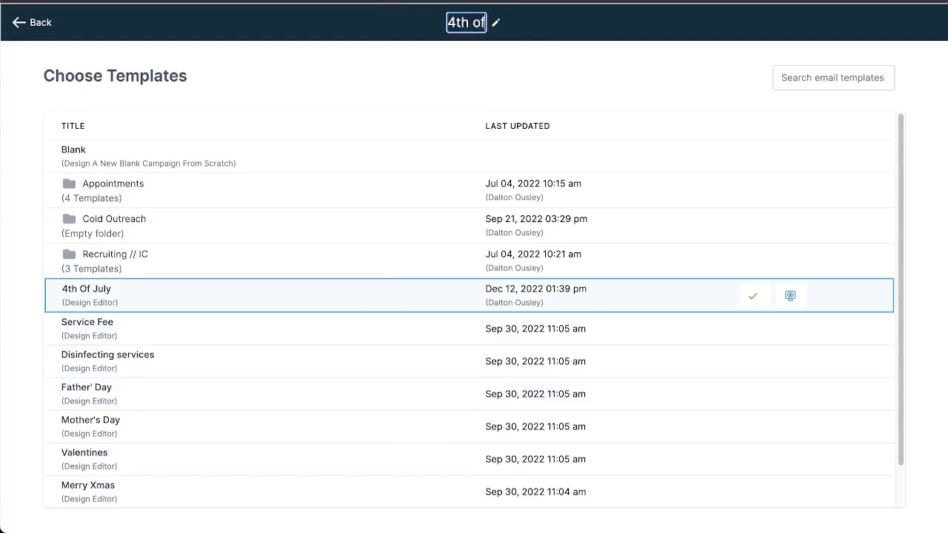
text( July Push)
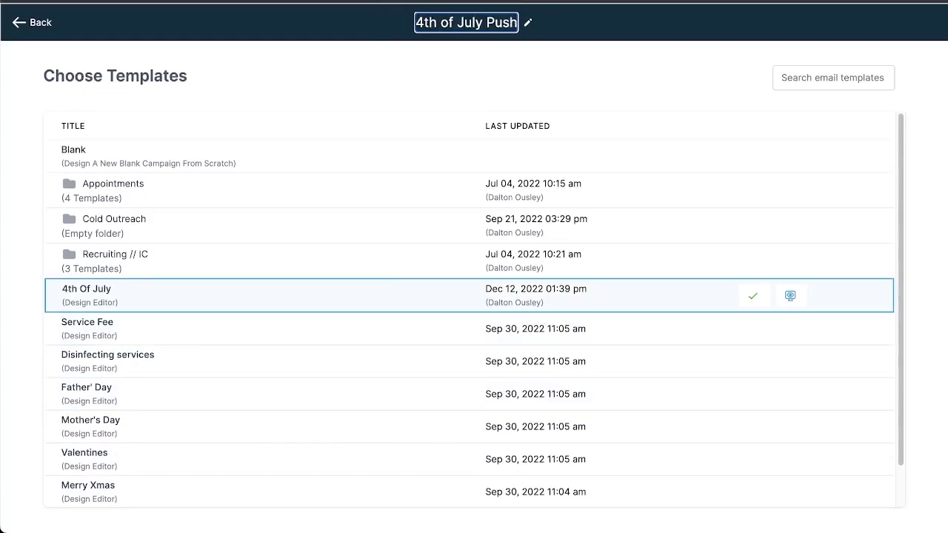
key(Return)
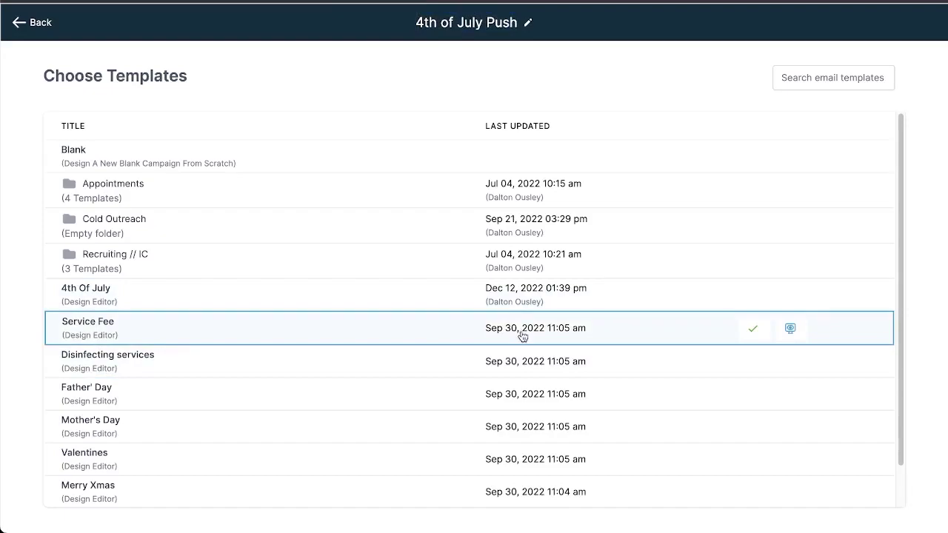
Step: Choose the Service Fee template for the campaign and review its content down to the footer
click(752, 328)
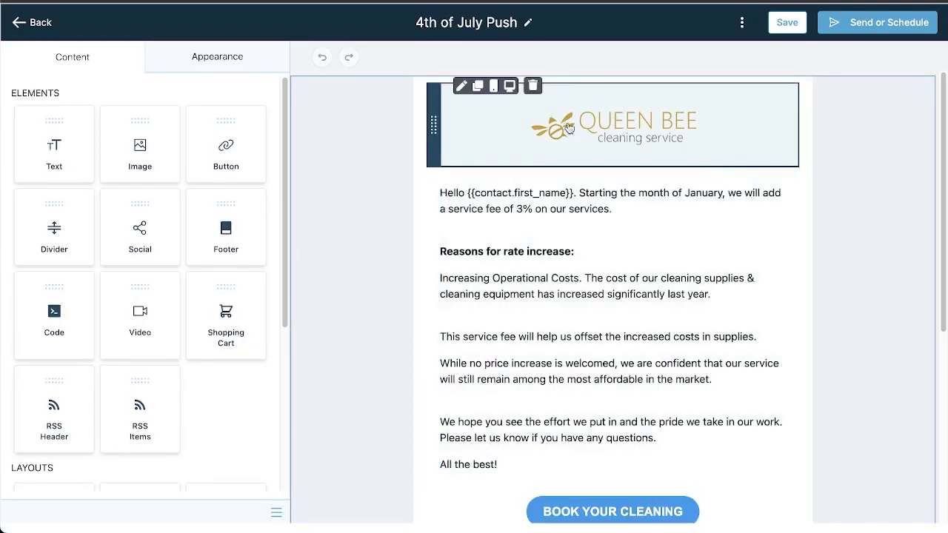
scroll(607, 348, down, 4)
scroll(620, 445, down, 1)
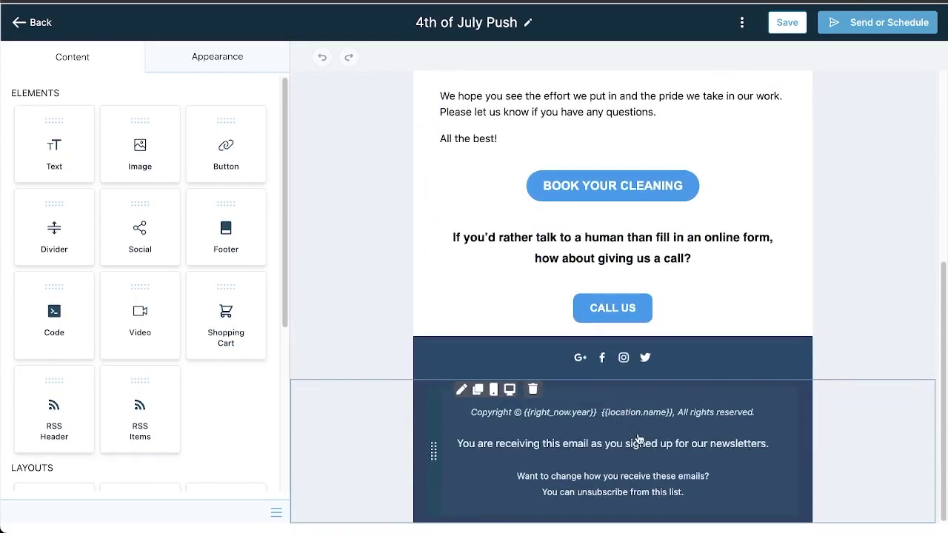
scroll(637, 440, up, 3)
scroll(639, 439, up, 1)
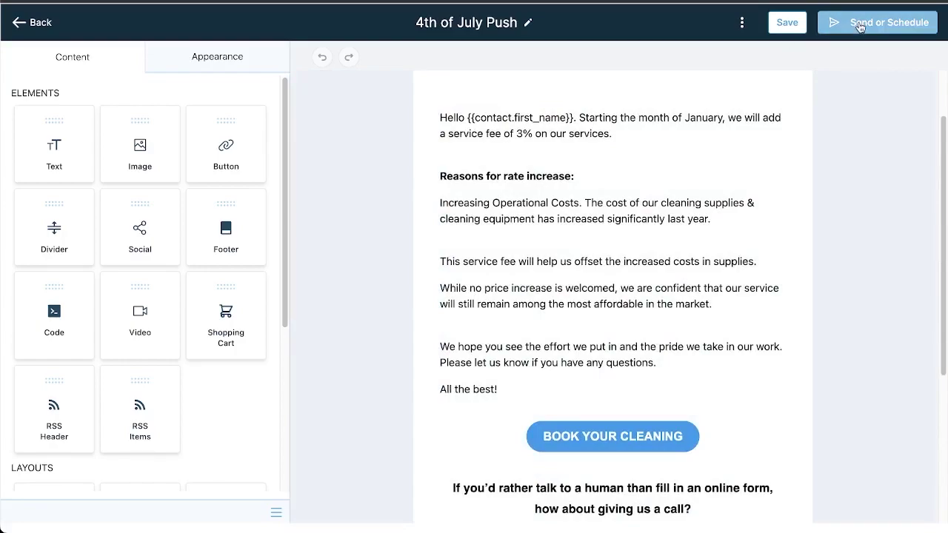
Step: Set the campaign's recipients to Send to Smart List, browse the available smart lists, and save the campaign
click(859, 26)
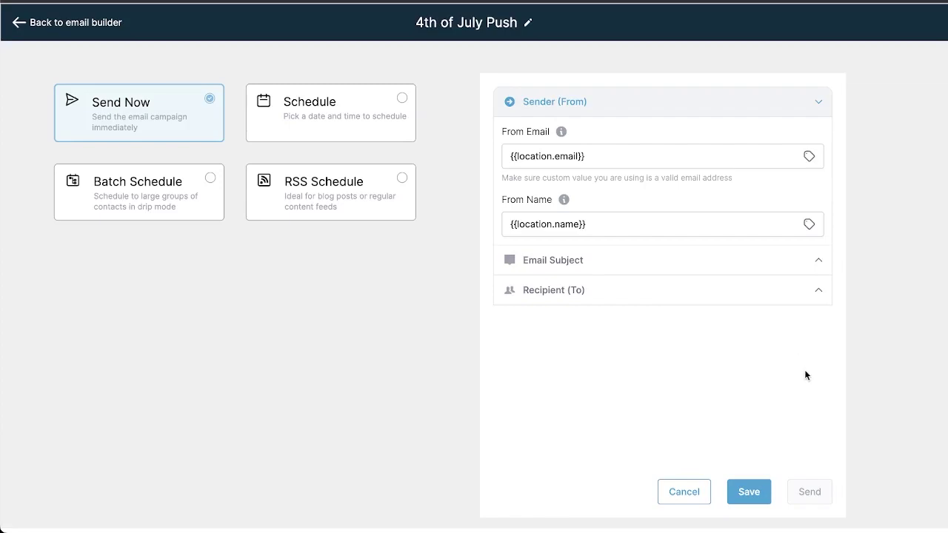
click(779, 302)
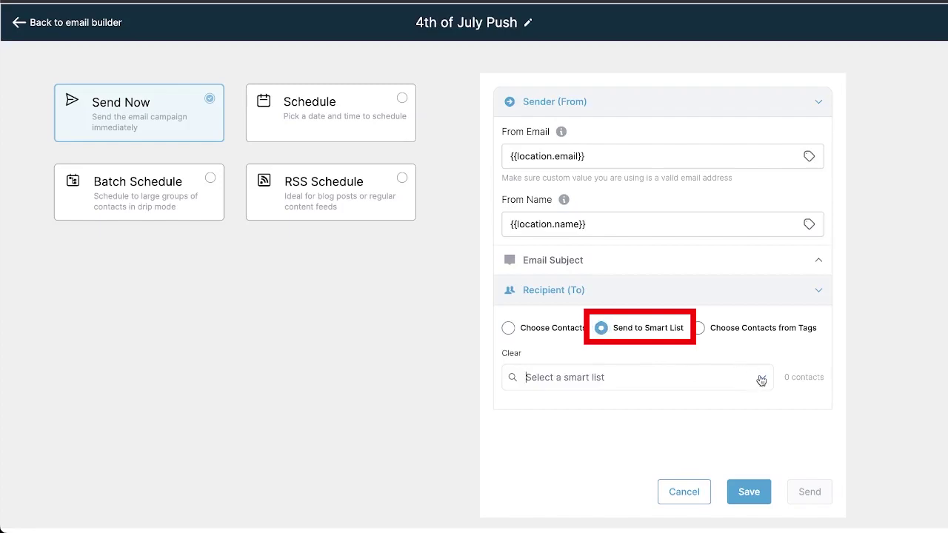
click(761, 377)
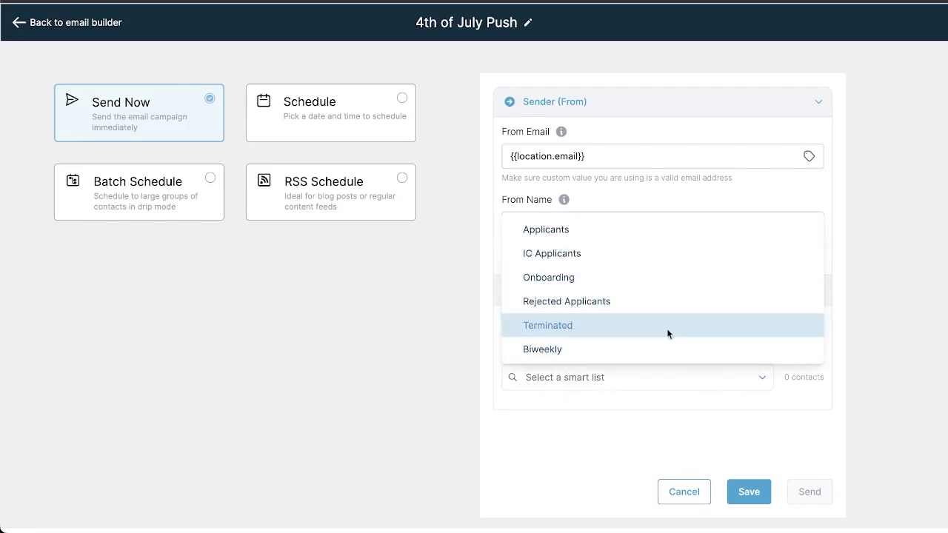
click(636, 428)
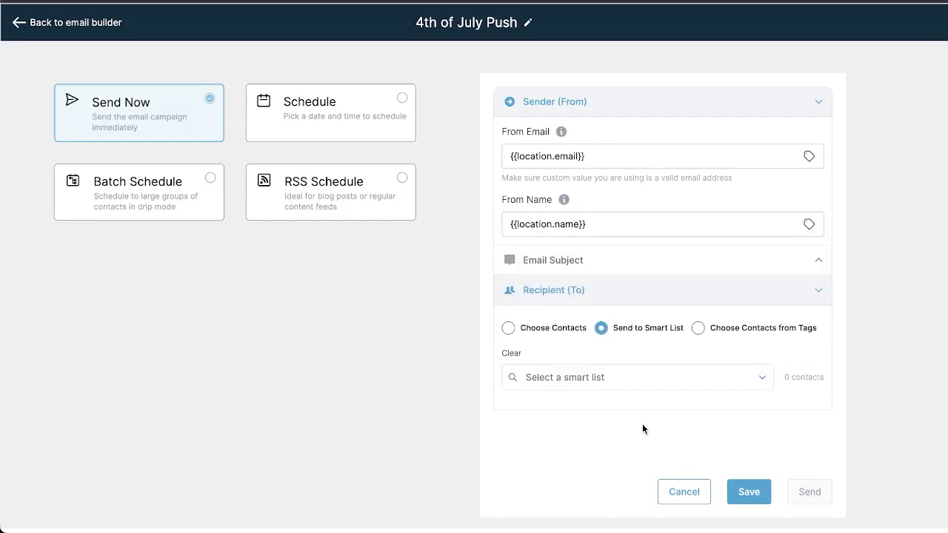
click(747, 492)
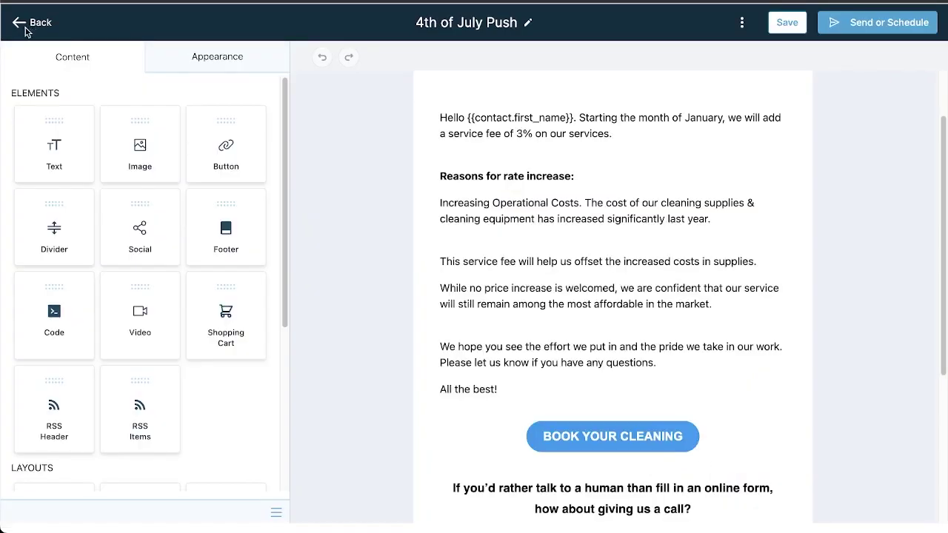
Step: Leave the campaign builder and go back to the email templates list
click(26, 28)
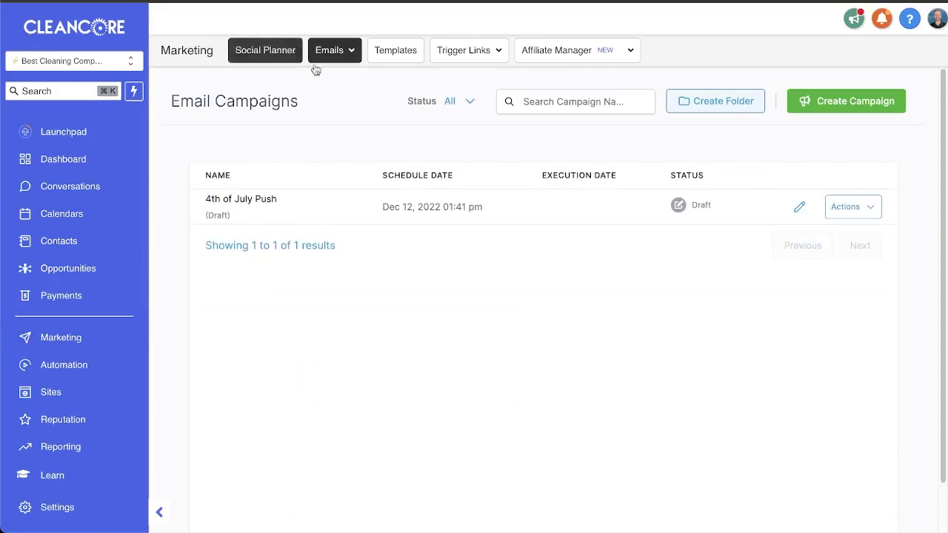
click(333, 51)
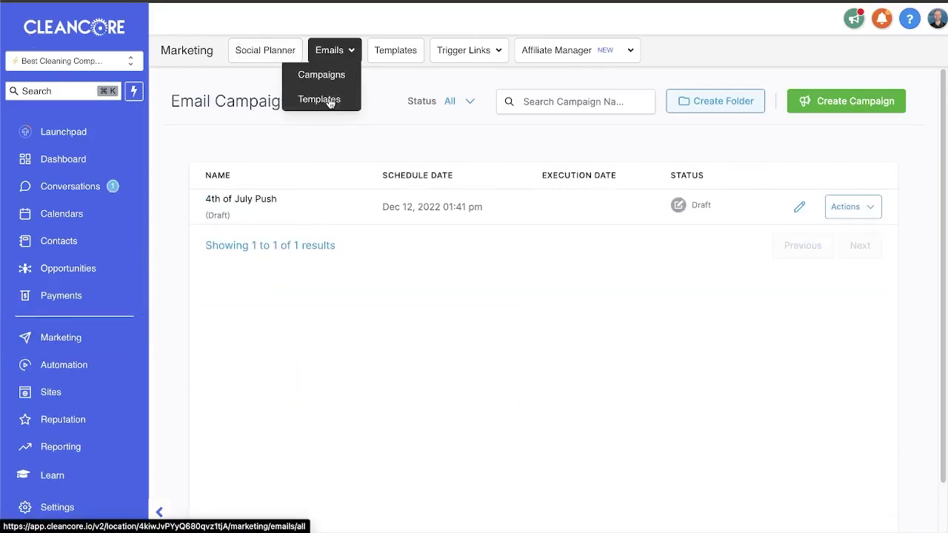
click(331, 101)
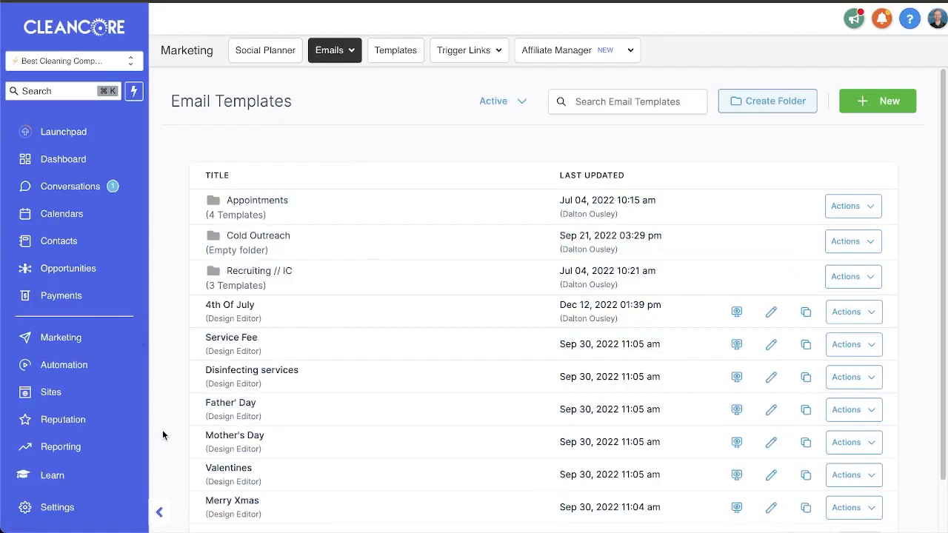
Step: Open the GMB Auto Response workflow from the GMB folder of the automation workflows
click(63, 365)
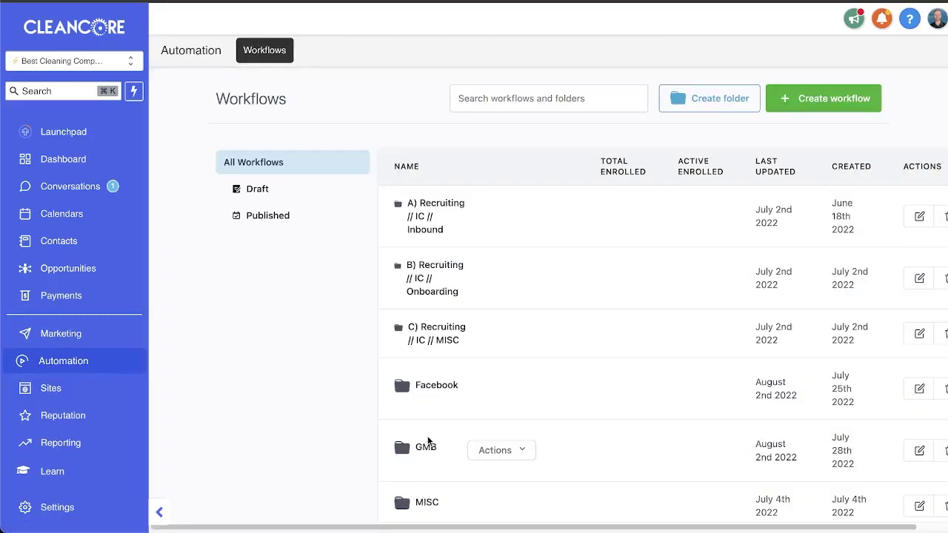
scroll(427, 443, down, 1)
click(428, 436)
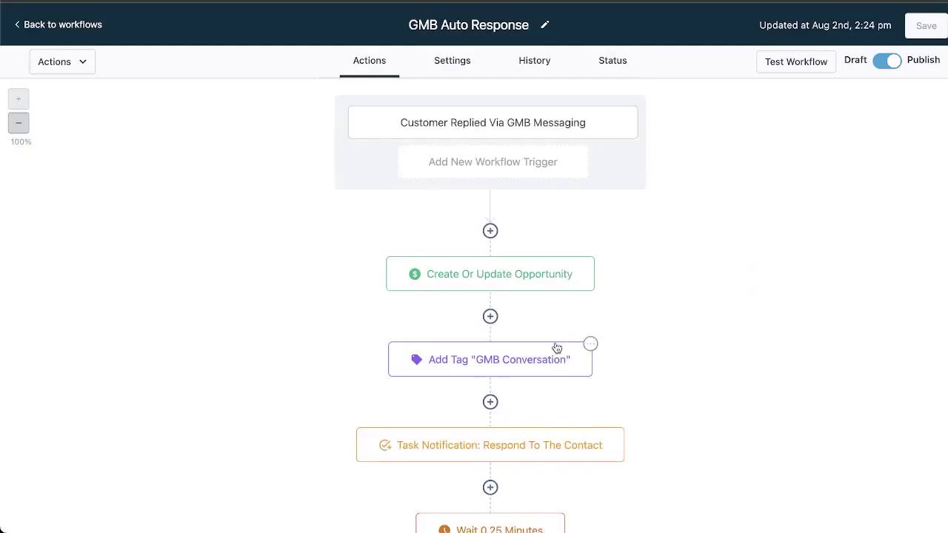
scroll(496, 250, down, 1)
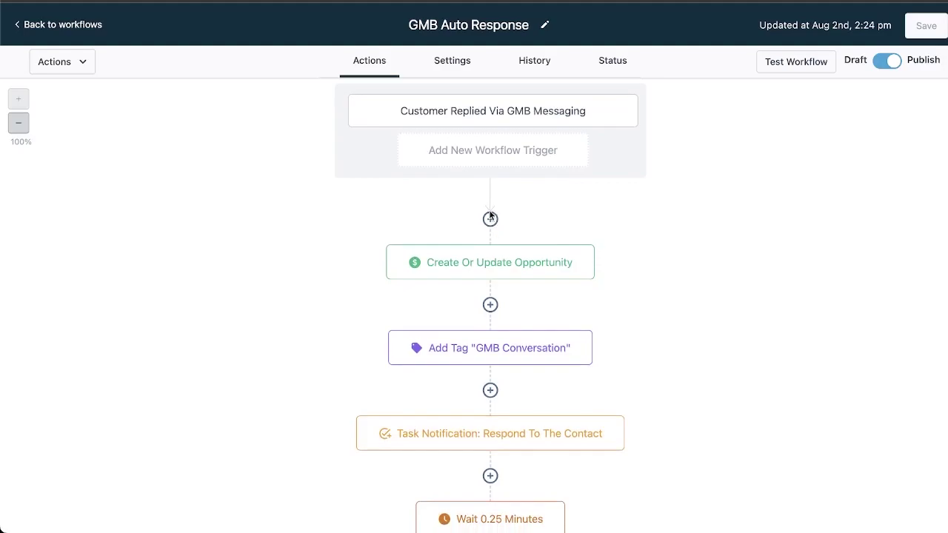
Step: Add a Send Email action after Create Or Update Opportunity using the 4th Of July template, and save the action
click(490, 305)
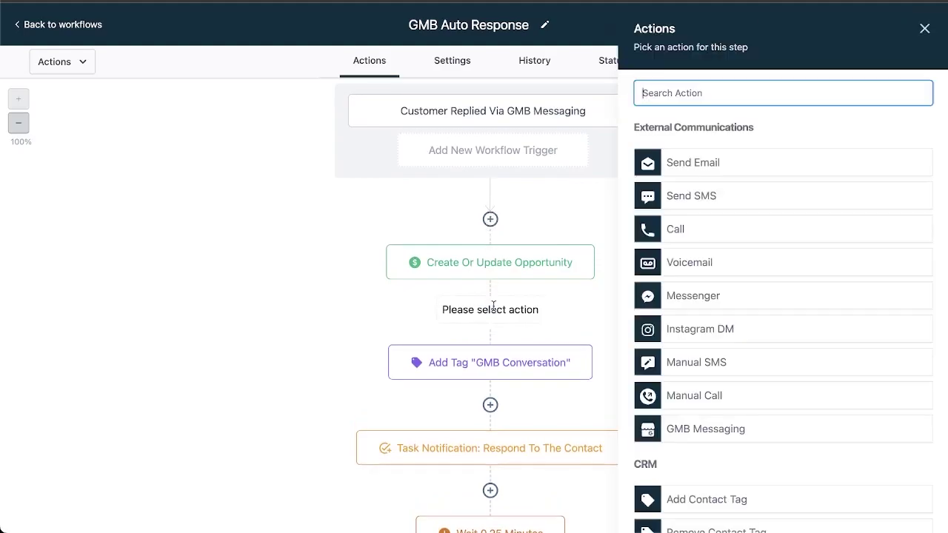
click(709, 173)
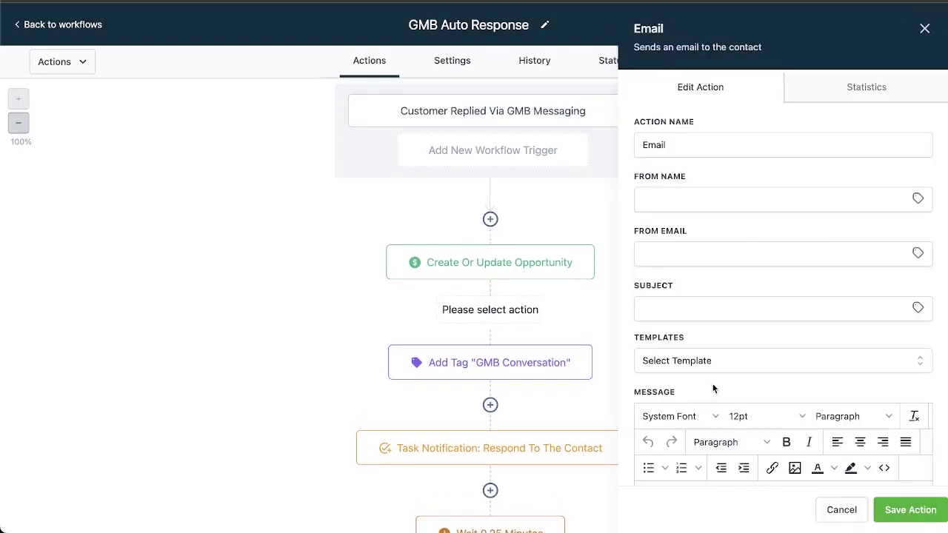
click(700, 363)
scroll(715, 385, down, 2)
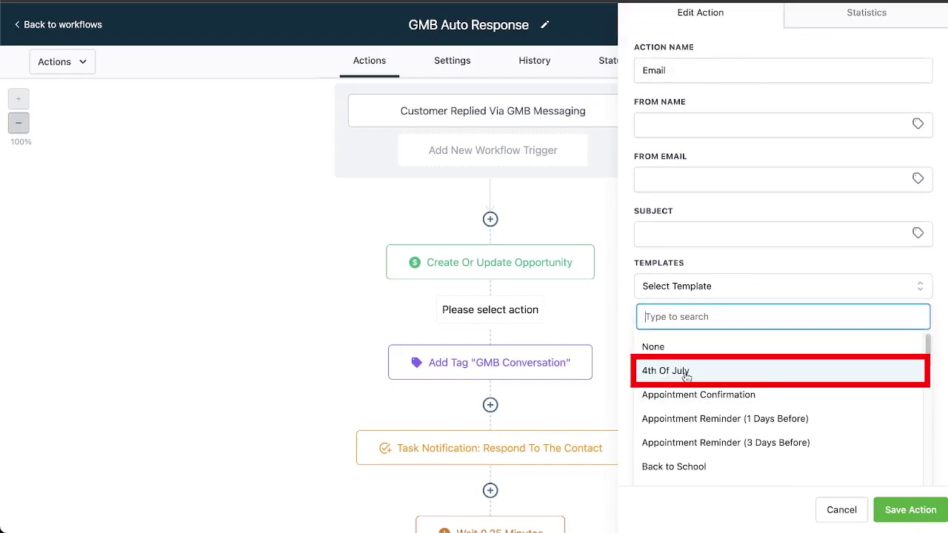
click(686, 376)
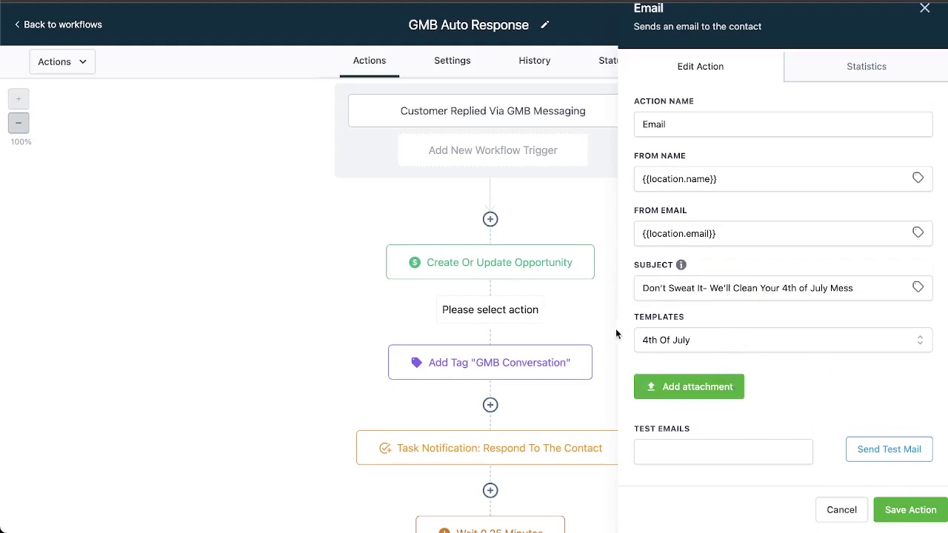
mouse_move(667, 527)
click(917, 510)
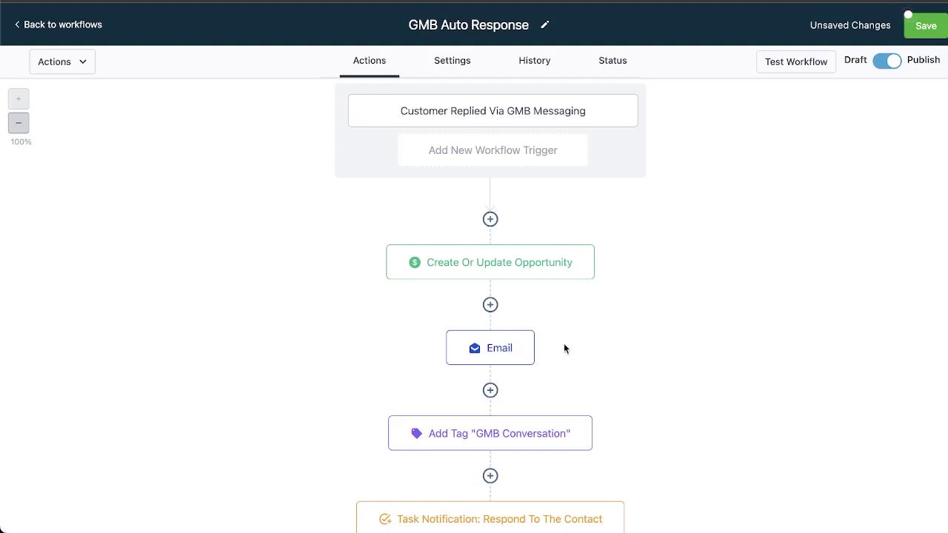
Step: Delete only the Email action that follows Create Or Update Opportunity in the GMB Auto Response workflow, and confirm the deletion
click(532, 332)
mouse_move(560, 451)
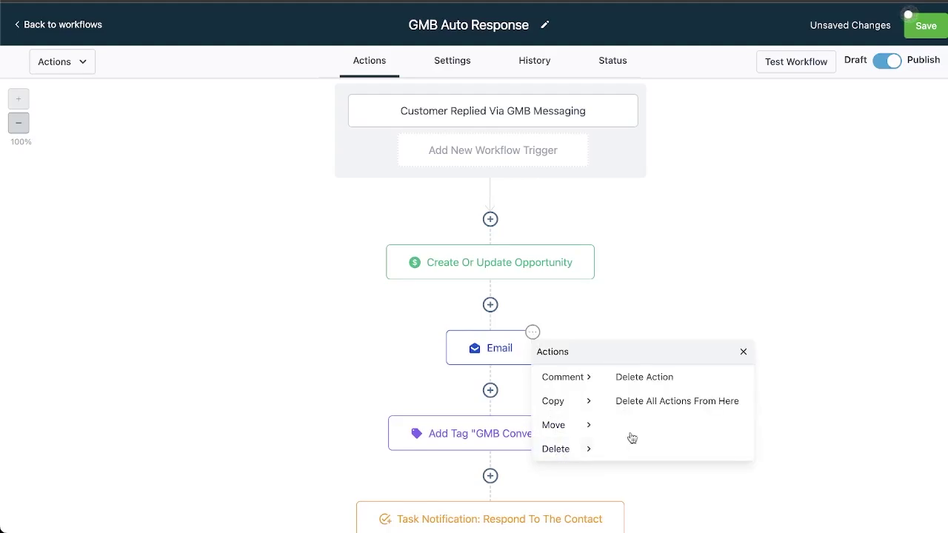
click(656, 377)
click(595, 322)
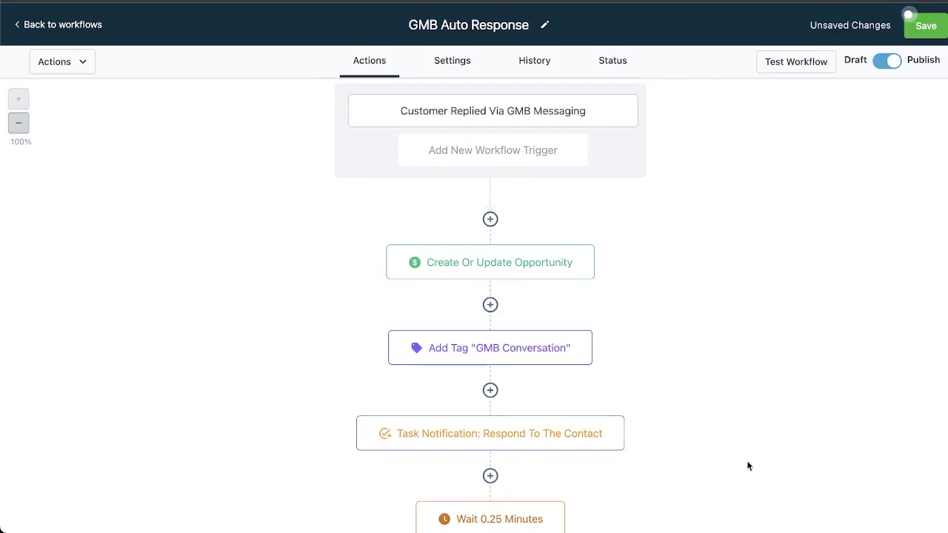
Step: Leave the GMB Auto Response workflow without saving its changes, and go to the email options of the Marketing section
click(80, 26)
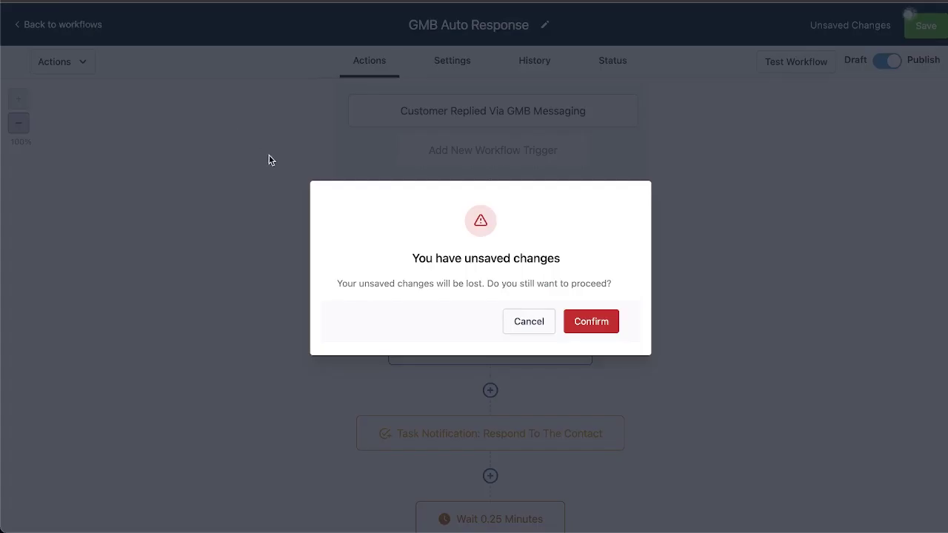
click(600, 321)
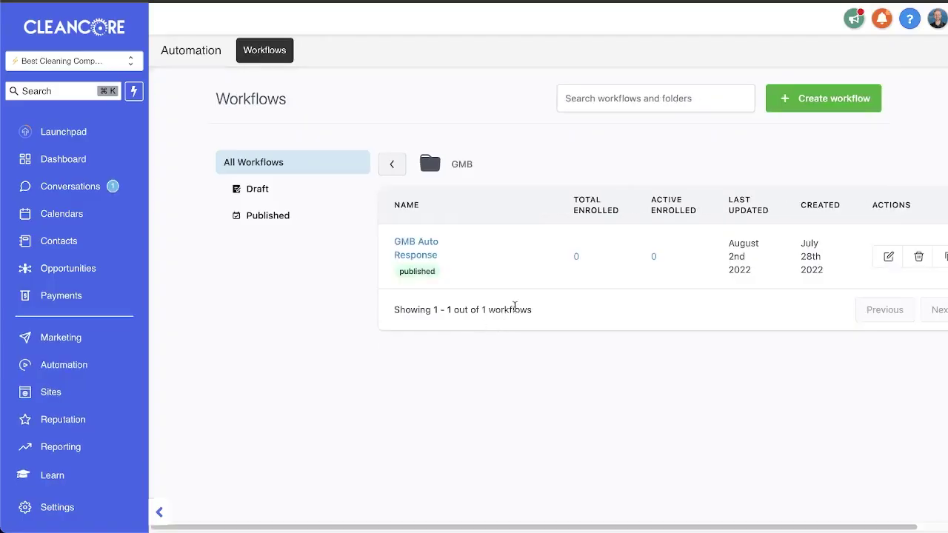
mouse_move(415, 272)
click(74, 337)
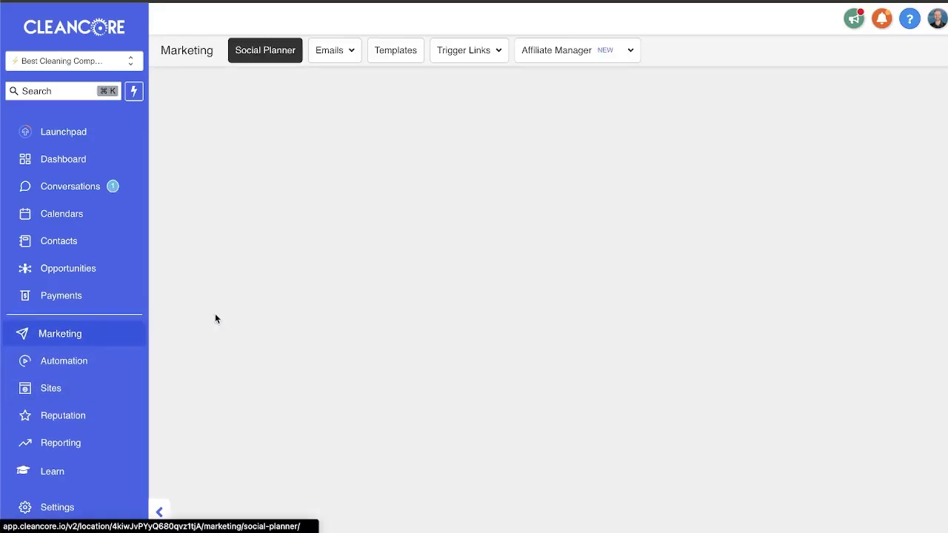
mouse_move(339, 61)
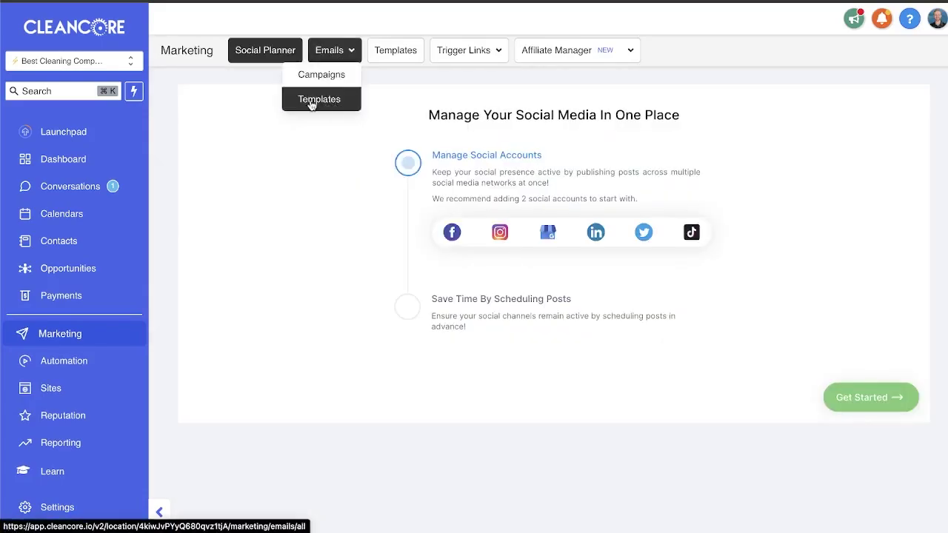